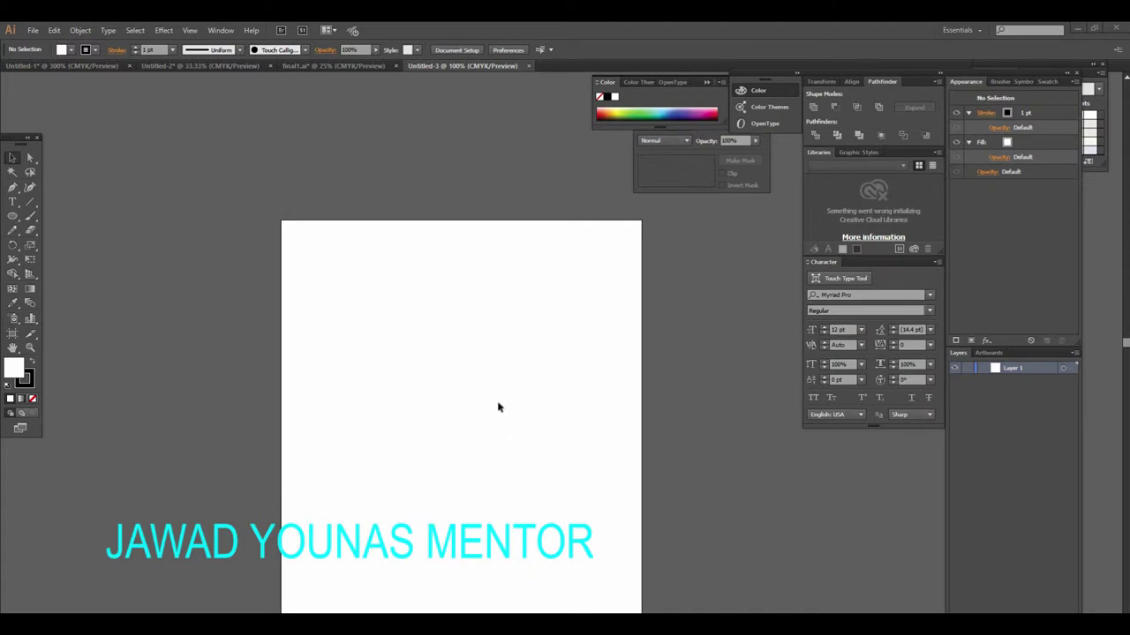
- Set a red fill with no stroke and begin a roughly 65 × 83 pt rectangle near the top-left
key("ctrl+plus")
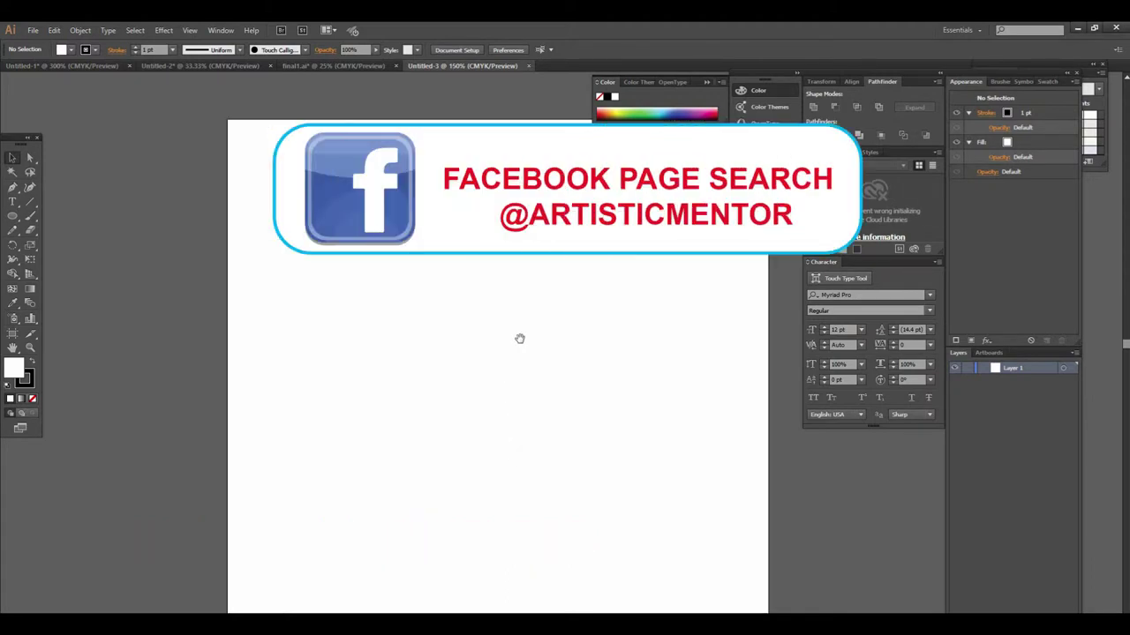
left_click_drag(405, 365, 438, 401)
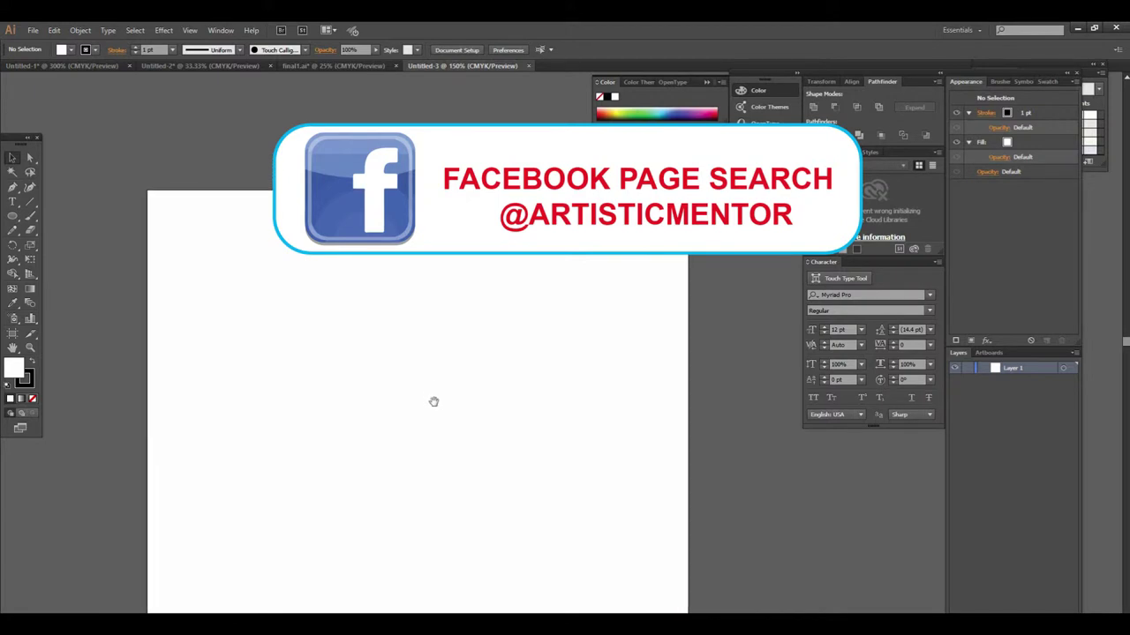
left_click_drag(458, 434, 456, 310)
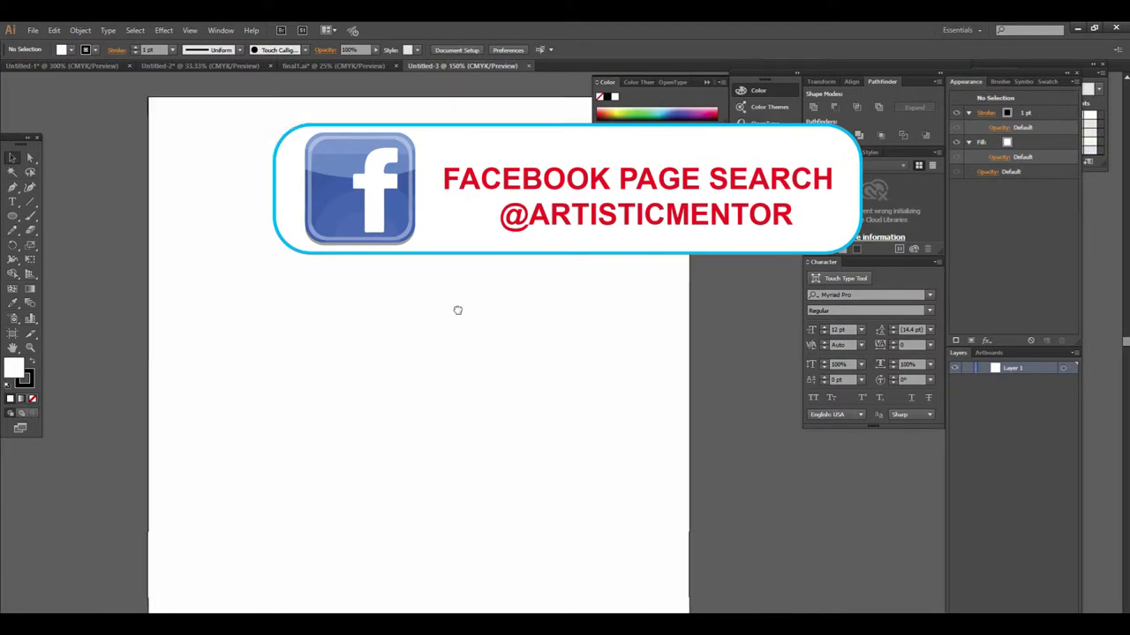
left_click_drag(12, 217, 67, 217)
left_click_drag(346, 173, 557, 361)
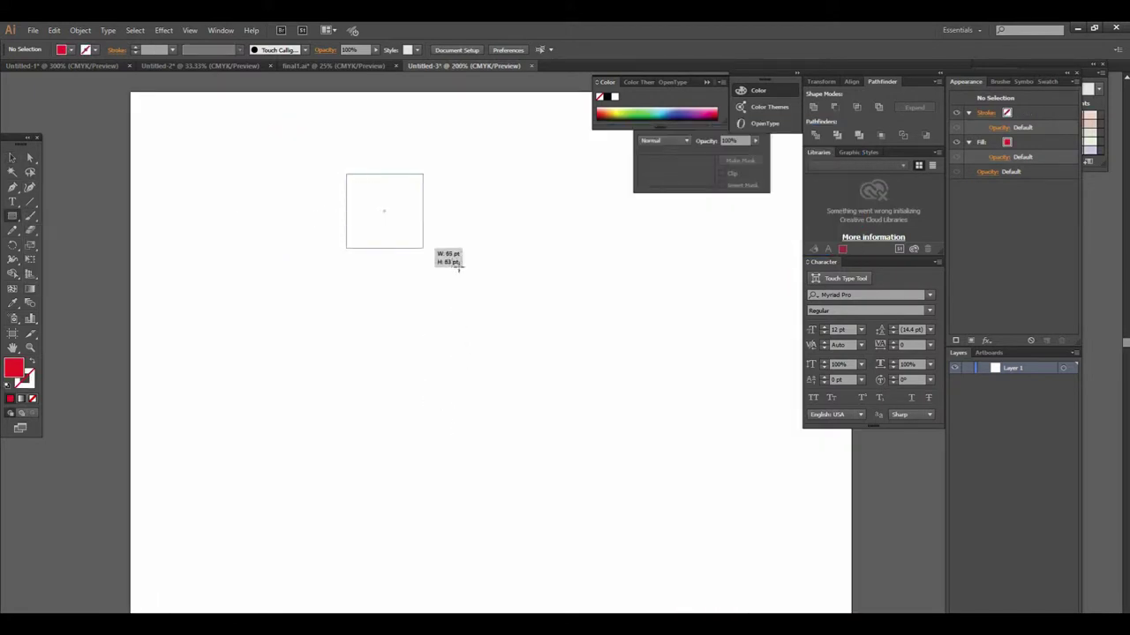
- Draw a vertical line through the red square and nudge it slightly sideways
left_click(11, 157)
key("ctrl+plus")
left_click(620, 351)
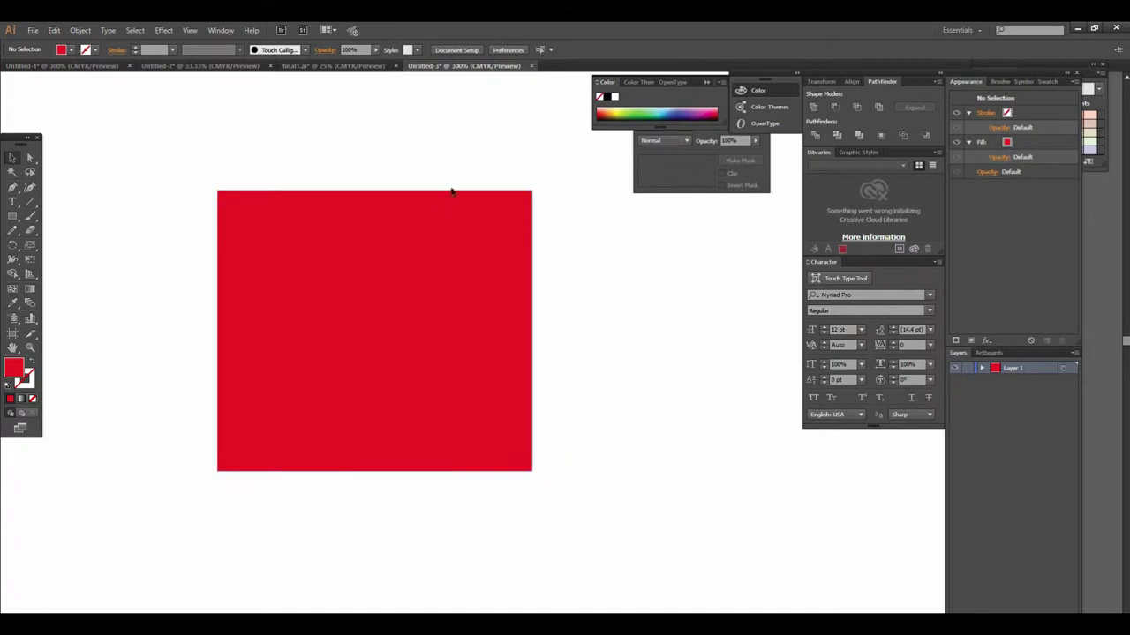
left_click(32, 205)
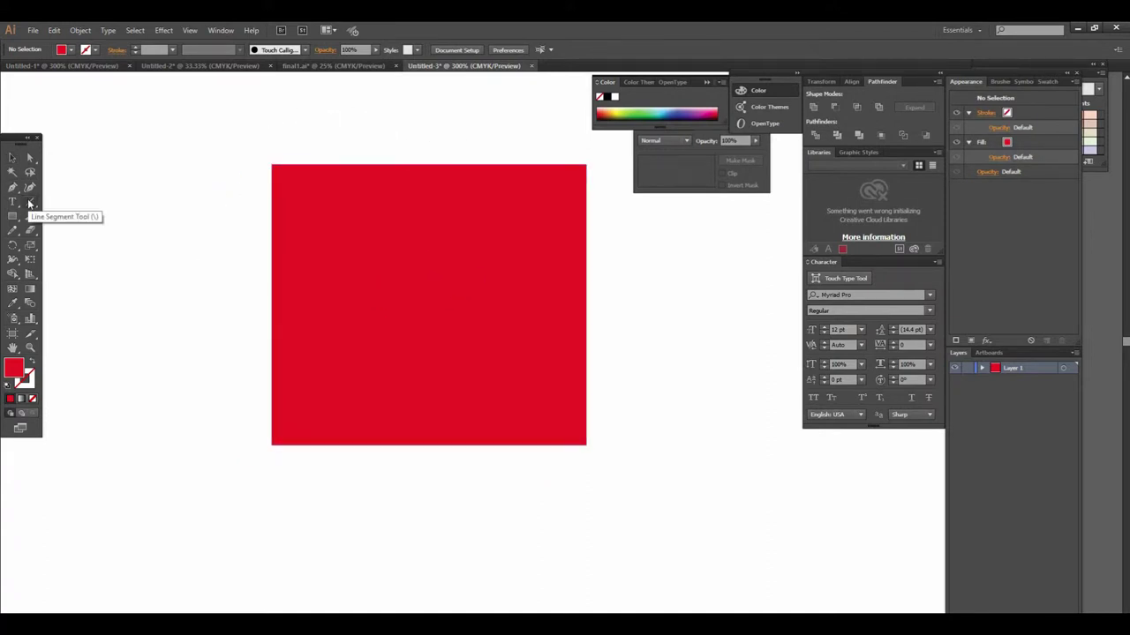
left_click_drag(328, 112, 328, 481)
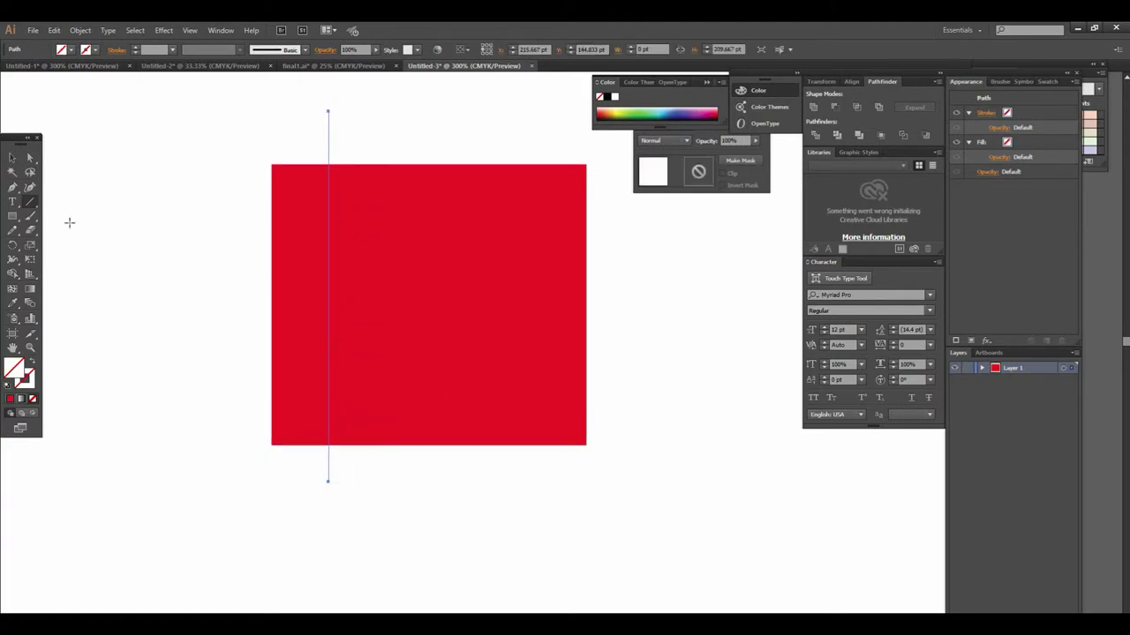
left_click(12, 160)
left_click(387, 151)
mouse_move(298, 101)
left_mouse_down()
mouse_move(375, 150)
mouse_move(485, 135)
mouse_move(464, 151)
mouse_move(339, 150)
left_mouse_up()
- Select the square and the thin vertical line, retrying the selection several times
mouse_move(199, 94)
left_mouse_down()
mouse_move(677, 457)
mouse_move(677, 483)
left_mouse_up()
scroll(539, 288, "right", 2)
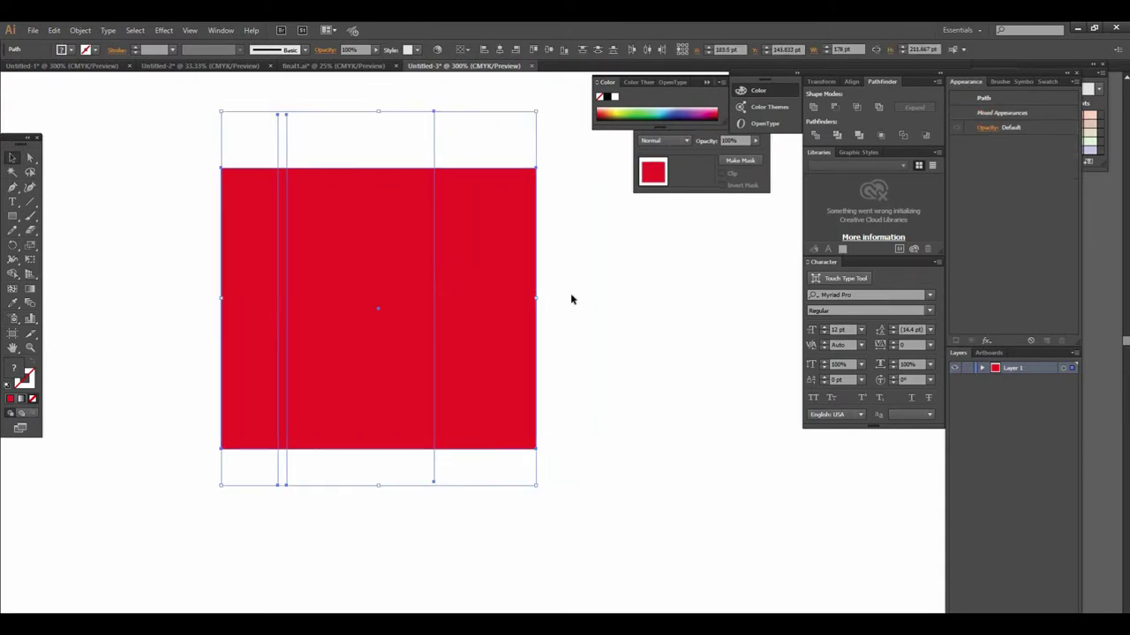
left_click(257, 117)
left_click_drag(210, 101, 298, 136)
left_click_drag(155, 88, 295, 143)
left_click(272, 133)
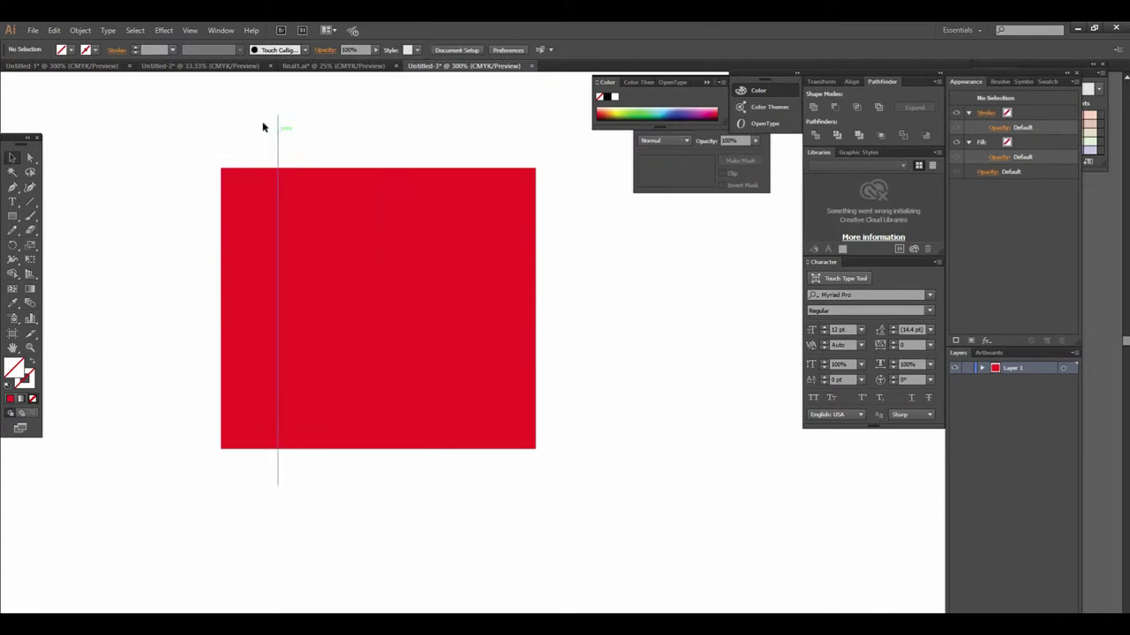
mouse_move(291, 139)
left_mouse_down()
mouse_move(295, 150)
mouse_move(517, 166)
left_mouse_up()
left_click(516, 161)
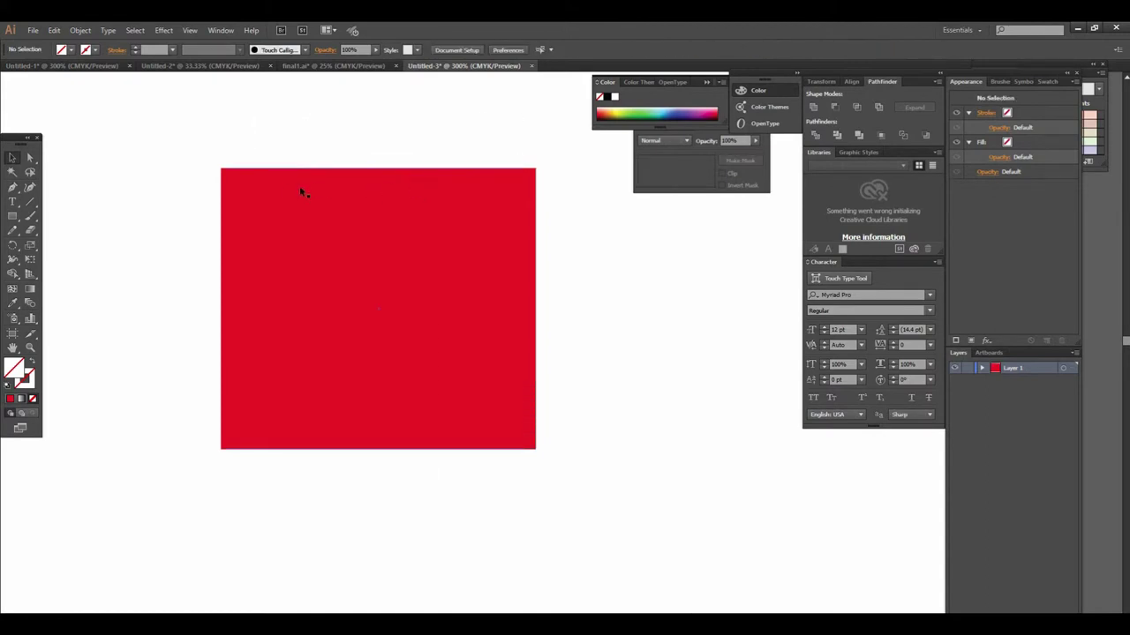
- Draw two vertical lines across the square's left and right parts, then select everything
left_click(30, 202)
left_click_drag(259, 126, 259, 470)
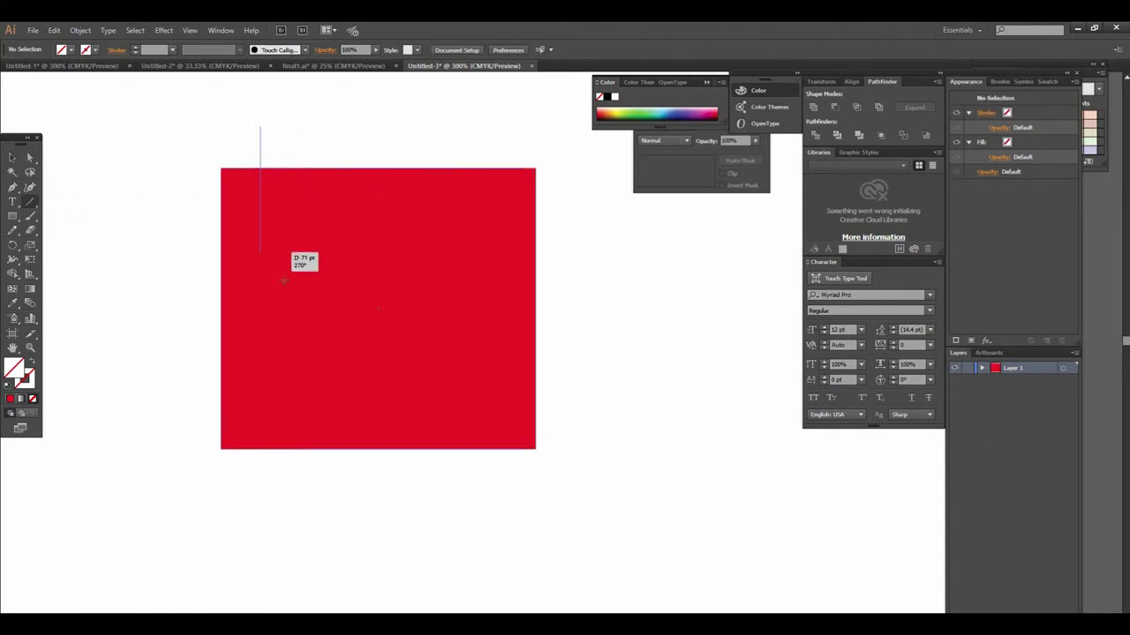
left_click_drag(463, 122, 464, 490)
left_click(12, 157)
mouse_move(159, 104)
left_mouse_down()
mouse_move(669, 549)
mouse_move(609, 497)
left_mouse_up()
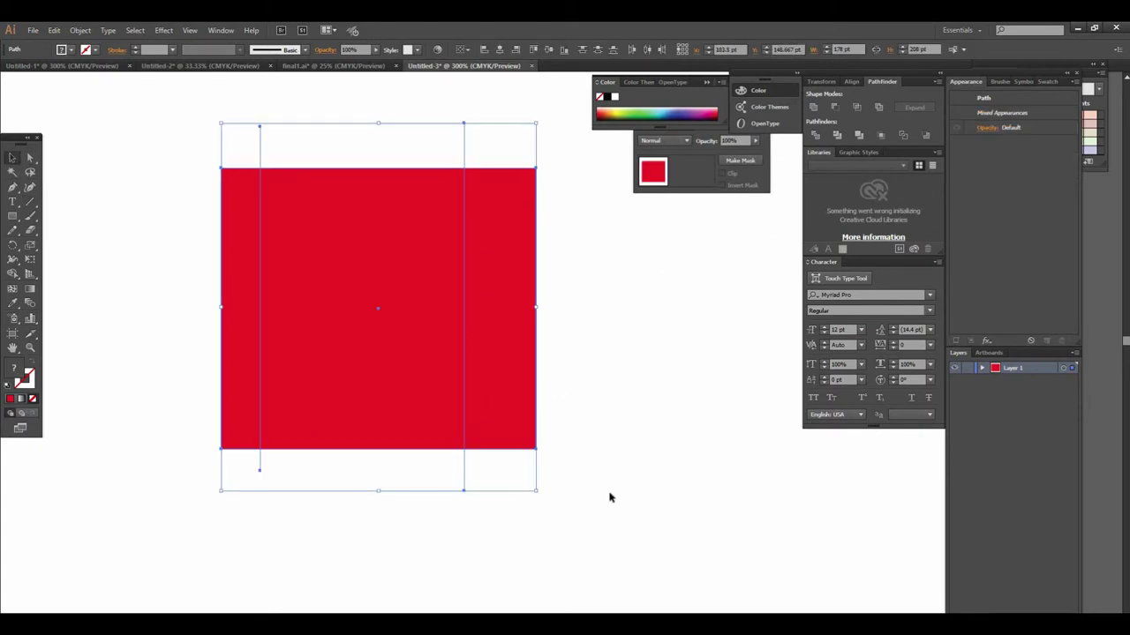
- Restore the red fill with the Eyedropper and divide the square along the lines
key("i")
left_click(506, 266)
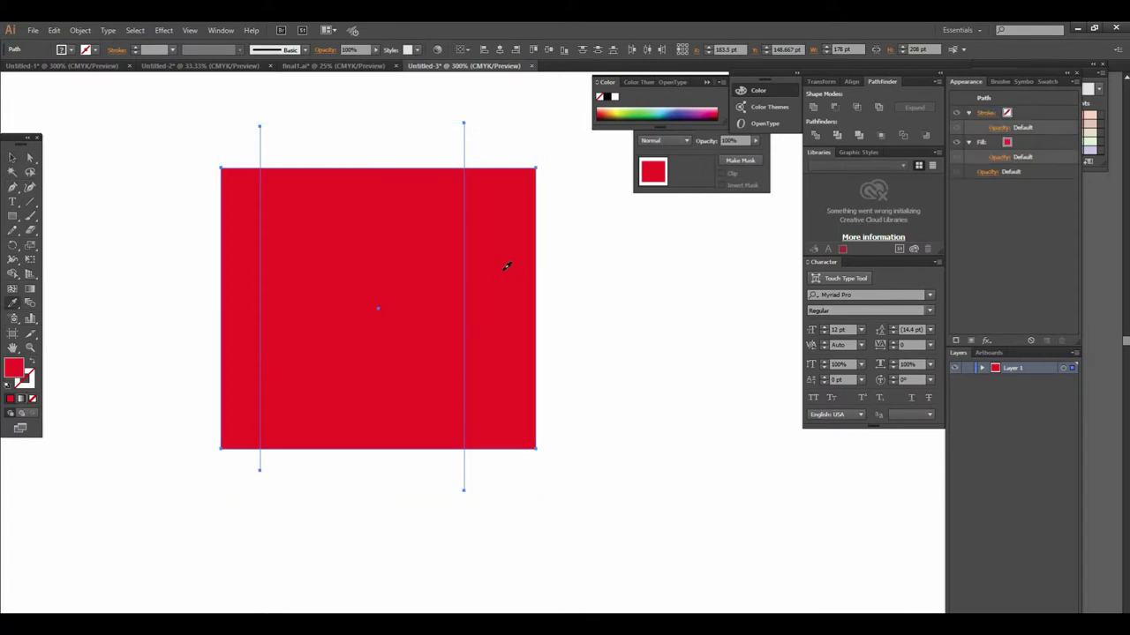
left_click(12, 274)
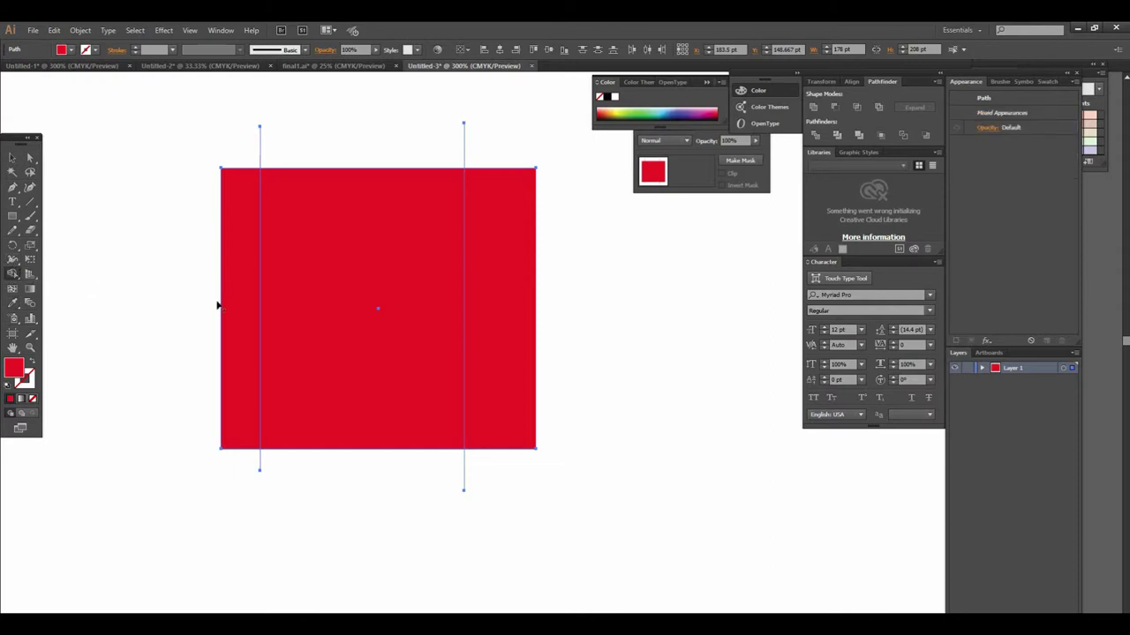
left_click(369, 272)
- Pull the right strip and lowered middle block apart, then shift all three pieces up-left
left_click(13, 157)
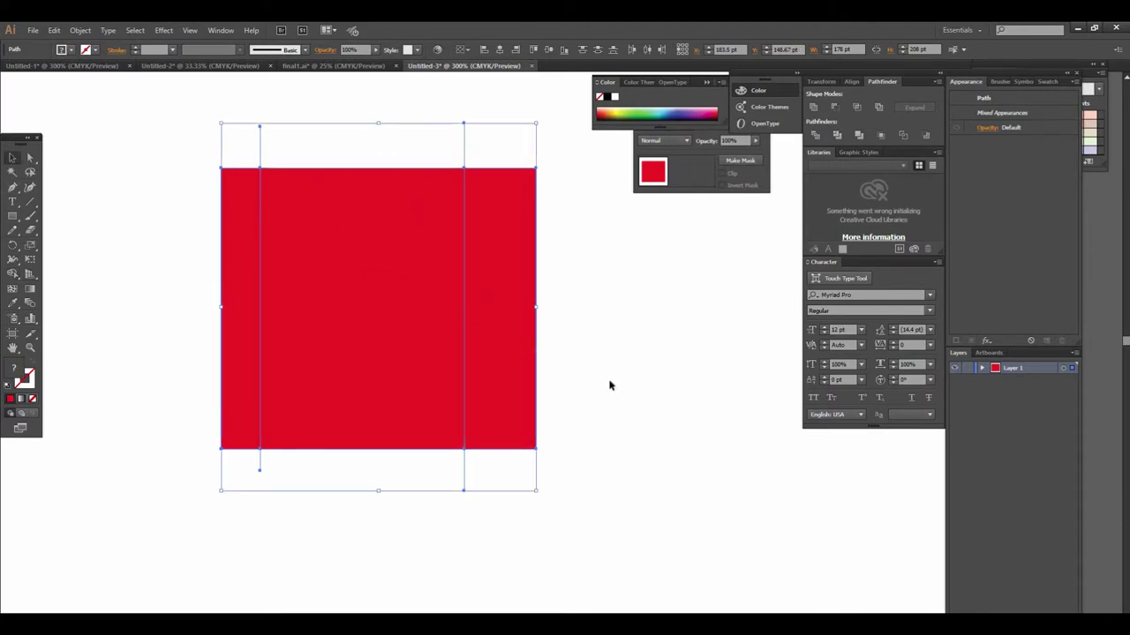
left_click_drag(530, 318, 653, 317)
left_click_drag(448, 309, 510, 475)
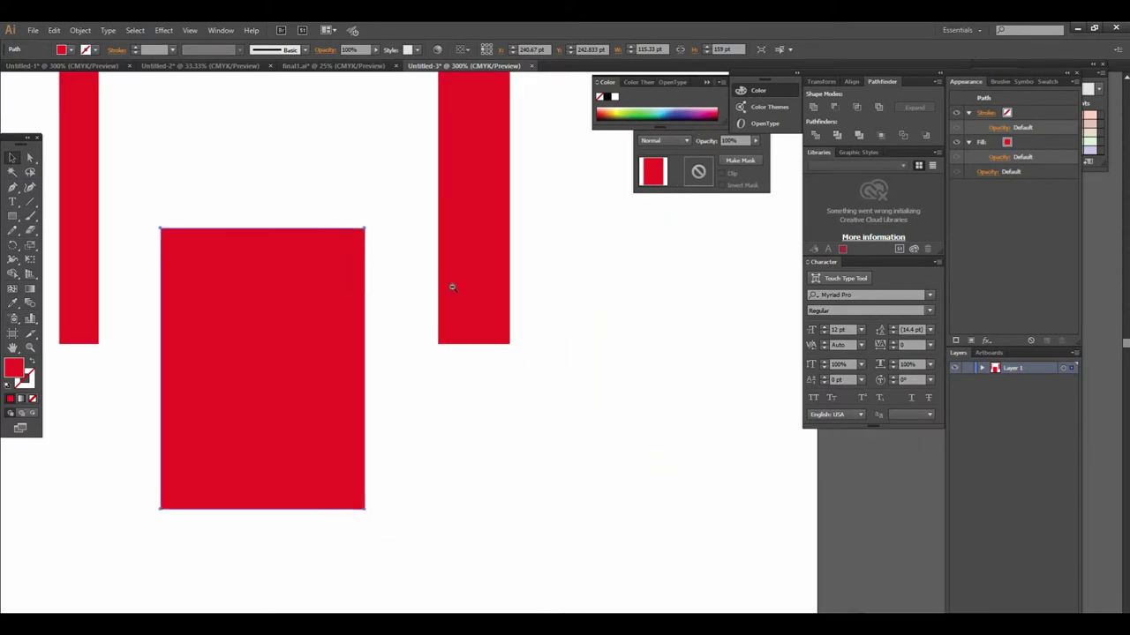
scroll(451, 285, "down", 3)
scroll(512, 336, "right", 2)
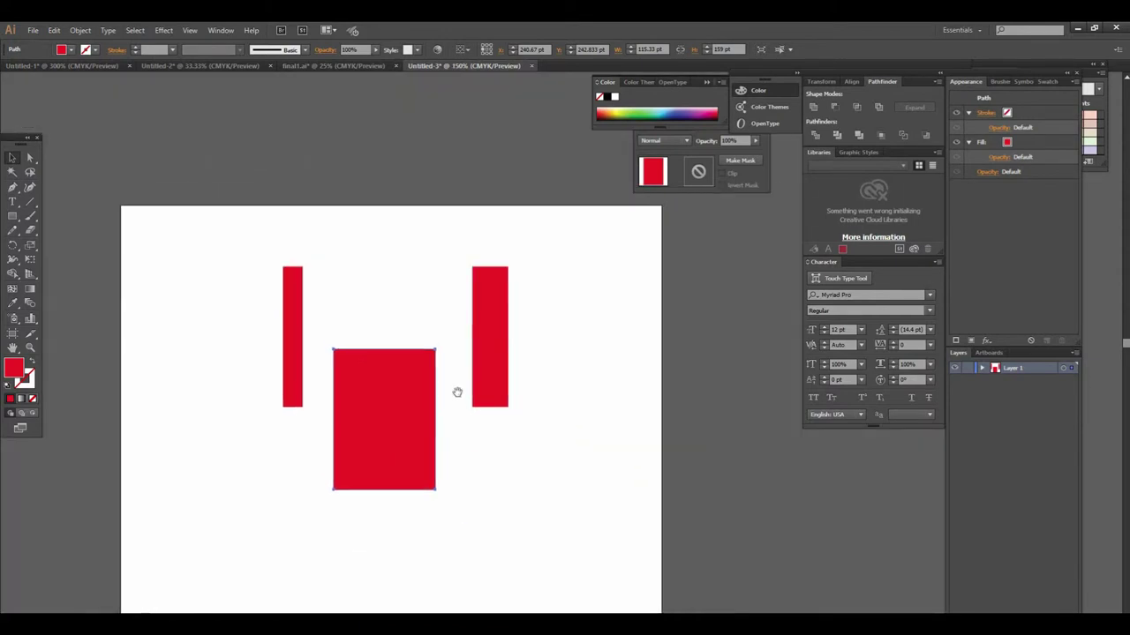
scroll(486, 371, "down", 3)
key("ctrl+a")
mouse_move(433, 308)
left_mouse_down()
mouse_move(297, 237)
mouse_move(269, 192)
left_mouse_up()
scroll(337, 240, "up", 2)
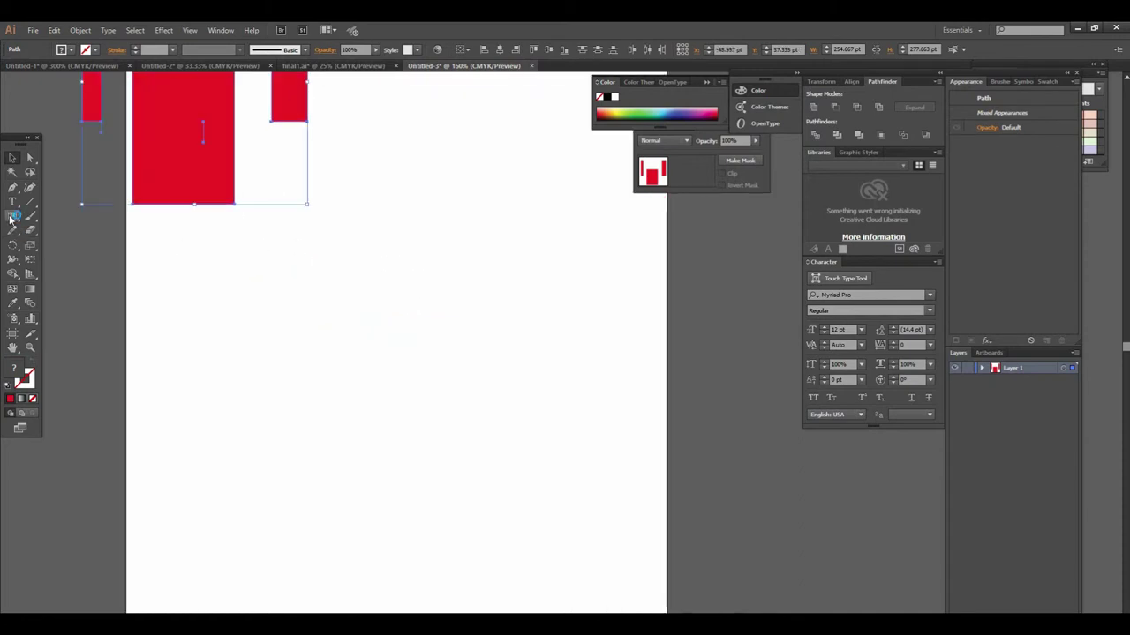
- Draw a red circle below the strips, then move it up-left and shrink it
left_click_drag(13, 216, 62, 245)
left_click_drag(332, 277, 591, 534)
left_click(13, 157)
left_click_drag(468, 362, 358, 340)
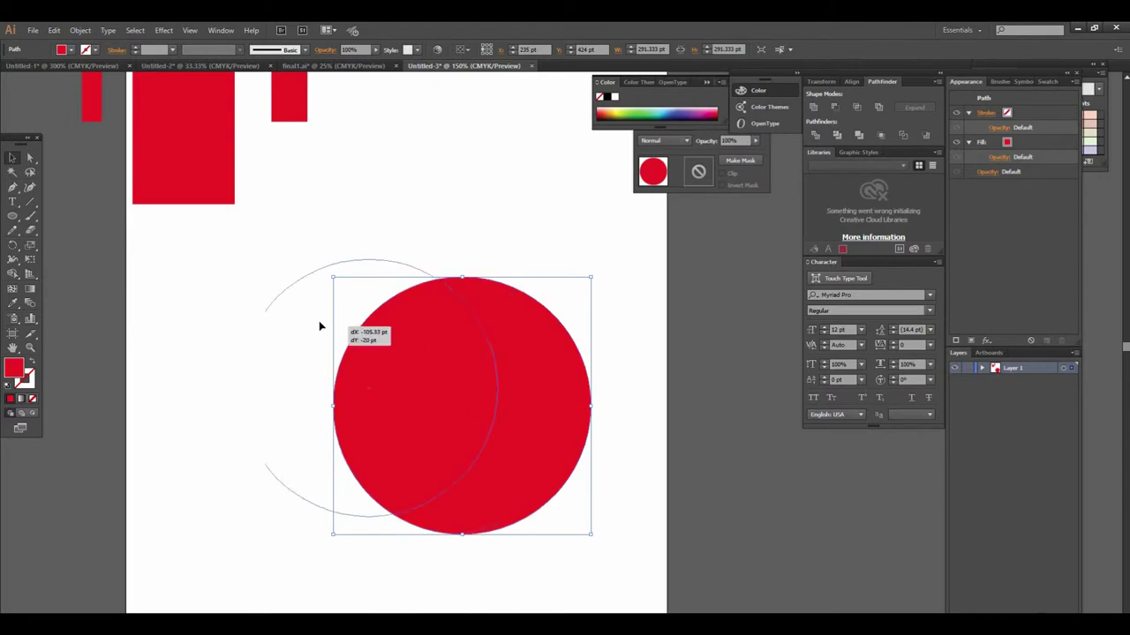
left_click_drag(482, 255, 456, 277)
left_click(492, 421)
key("ctrl+plus")
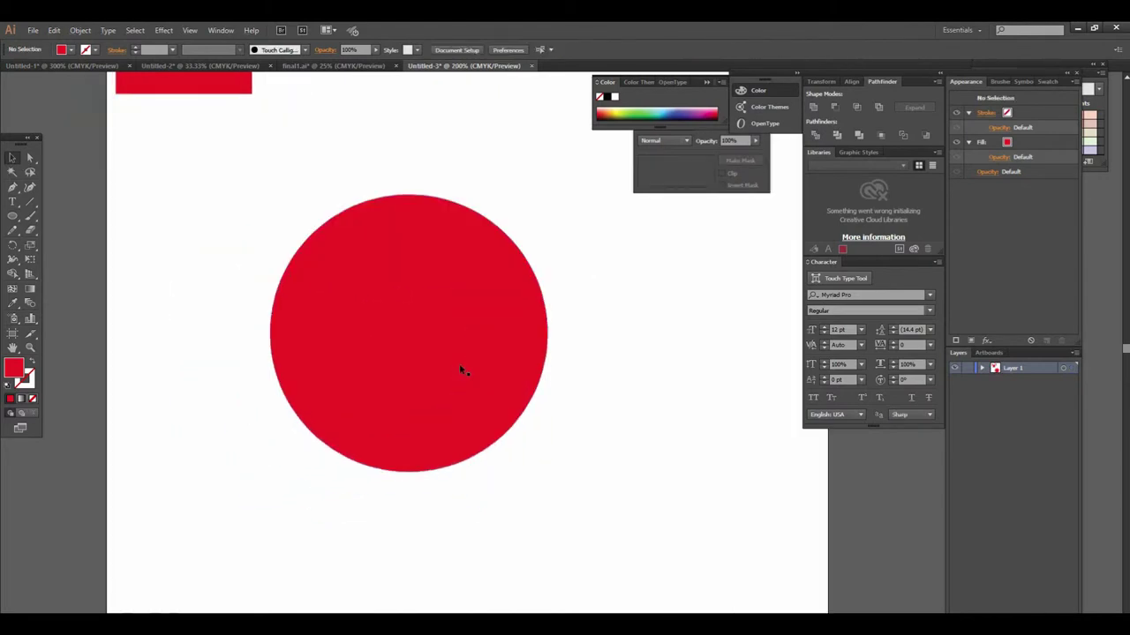
left_click(449, 357)
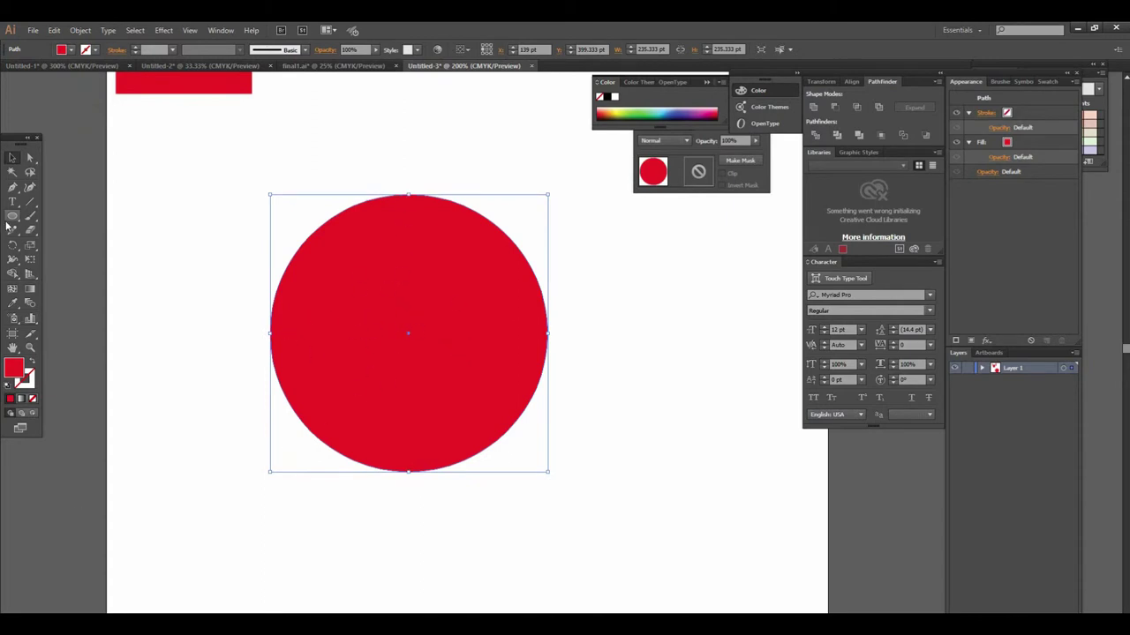
- Draw a vertical and a horizontal line crossing the circle past its edges
key("a")
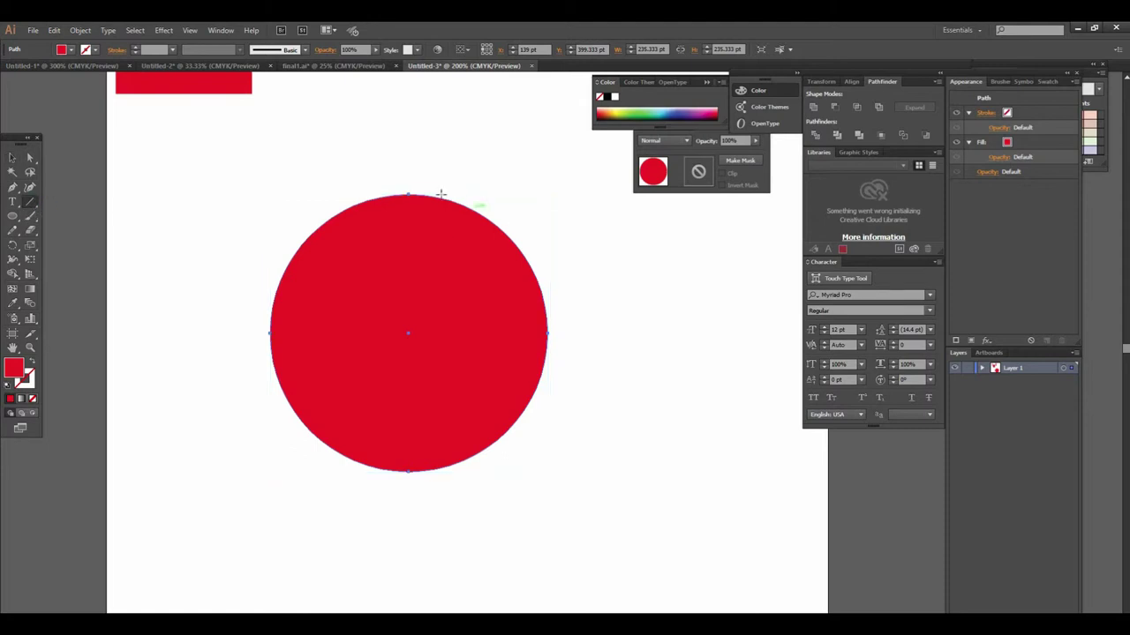
left_click_drag(408, 162, 408, 504)
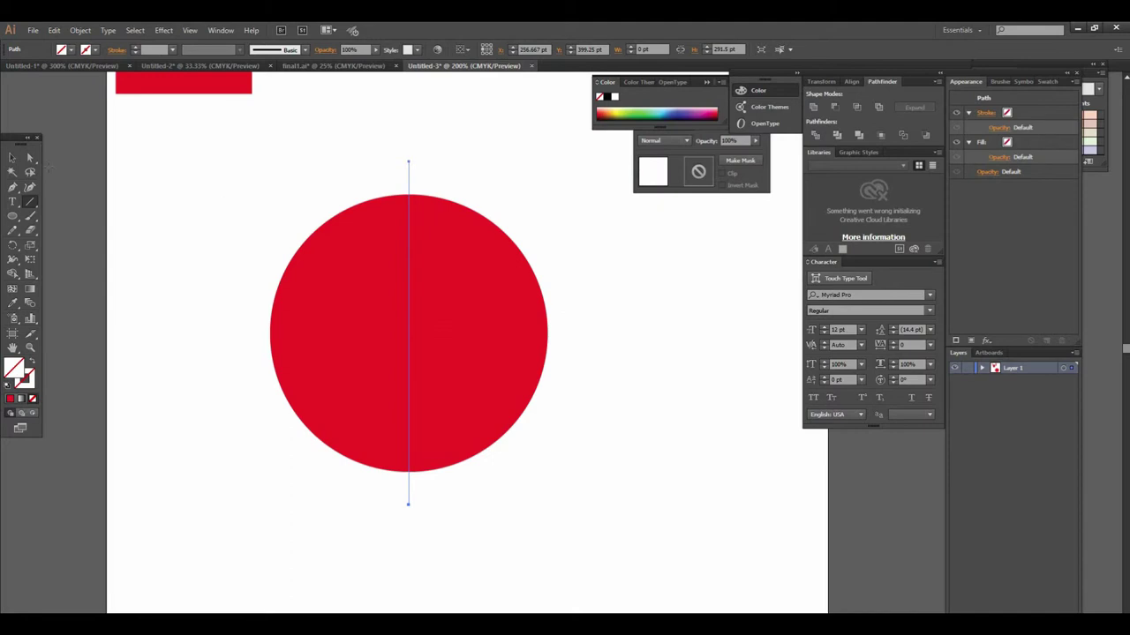
left_click(14, 159)
left_click(461, 305)
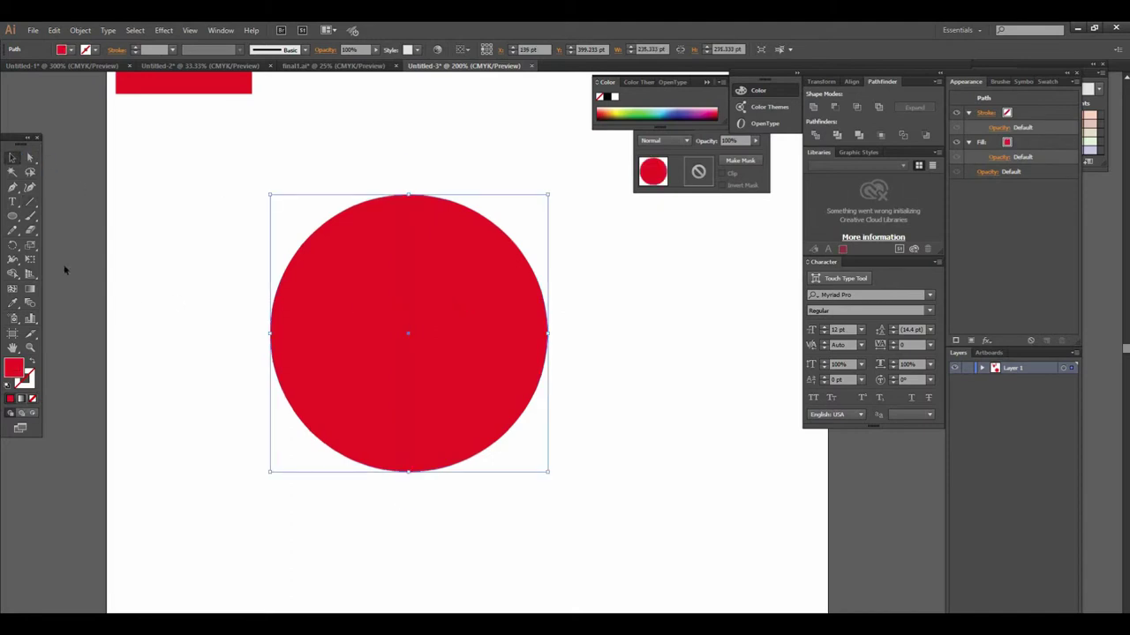
left_click(30, 202)
left_click_drag(581, 337, 333, 332)
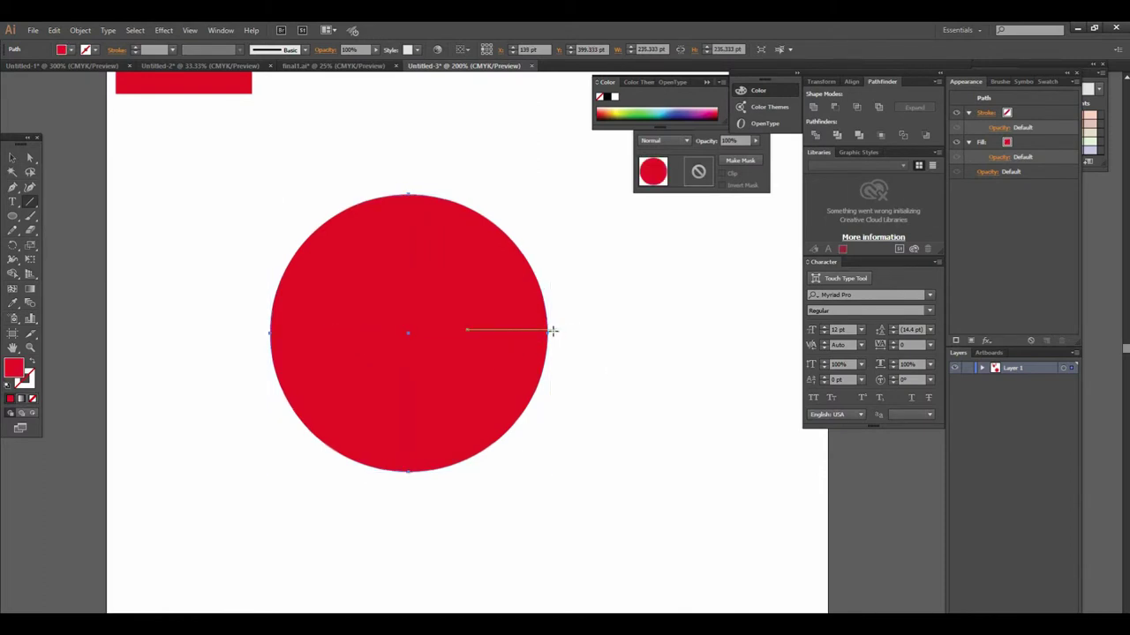
left_click_drag(552, 331, 231, 328)
- Horizontally centre the circle and lines, then resample the red fill with the Eyedropper
left_click(10, 159)
left_click_drag(260, 171, 656, 545)
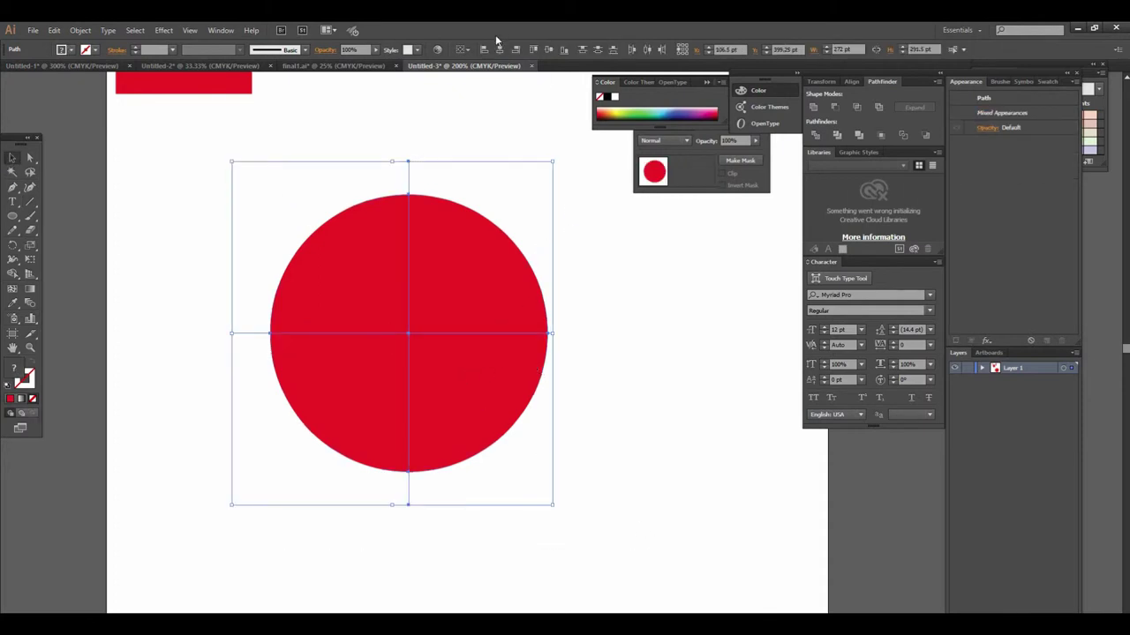
left_click(498, 50)
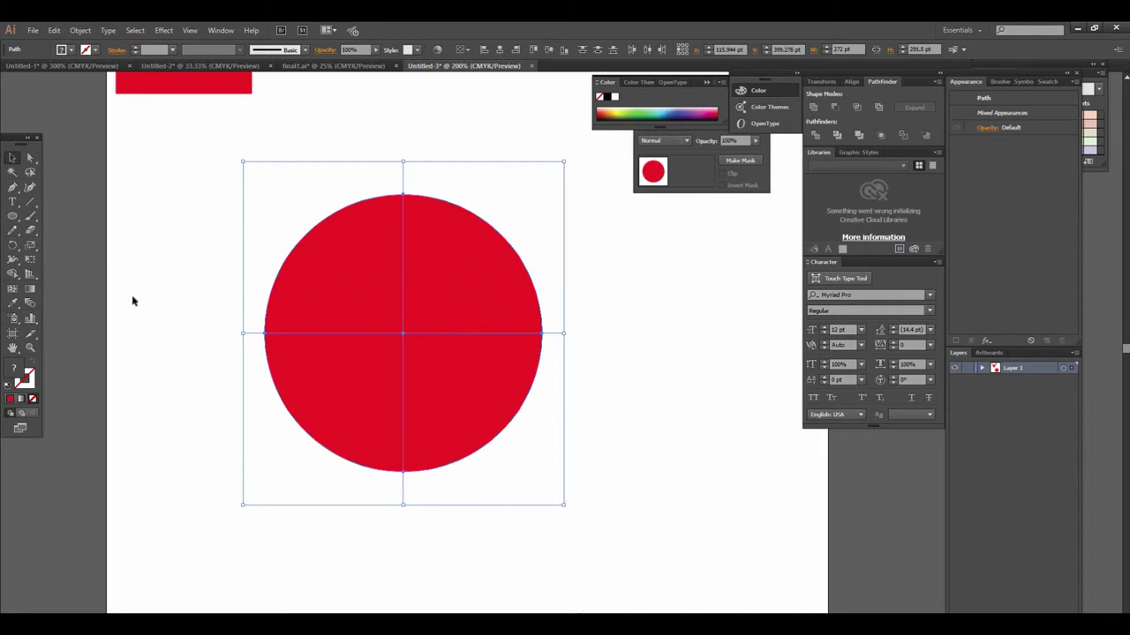
key("i")
left_click(365, 254)
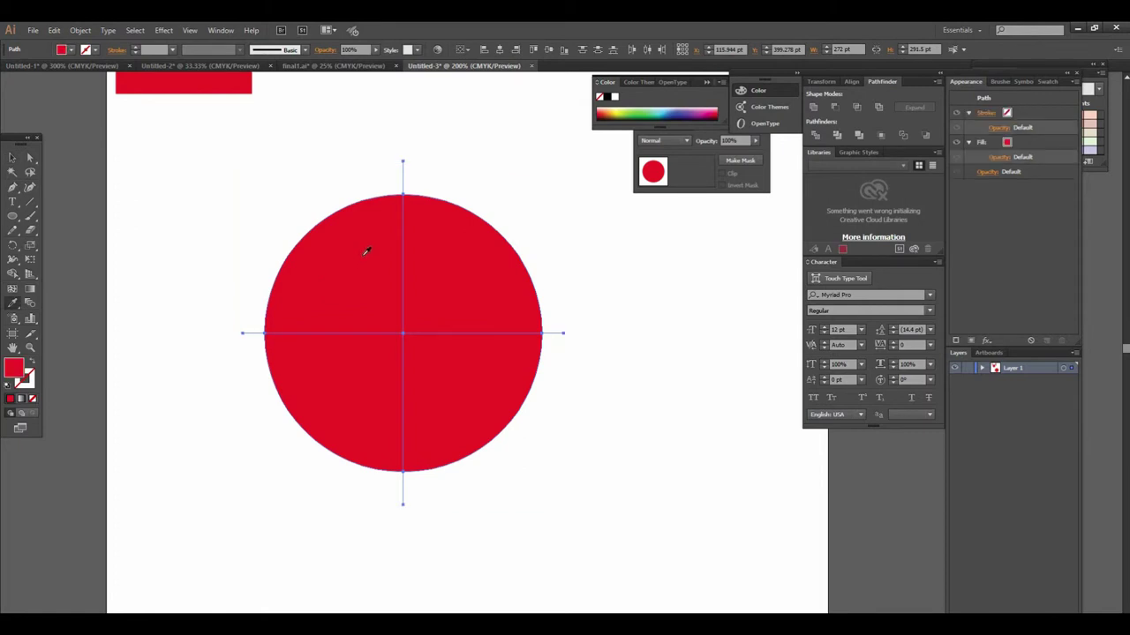
left_click(12, 274)
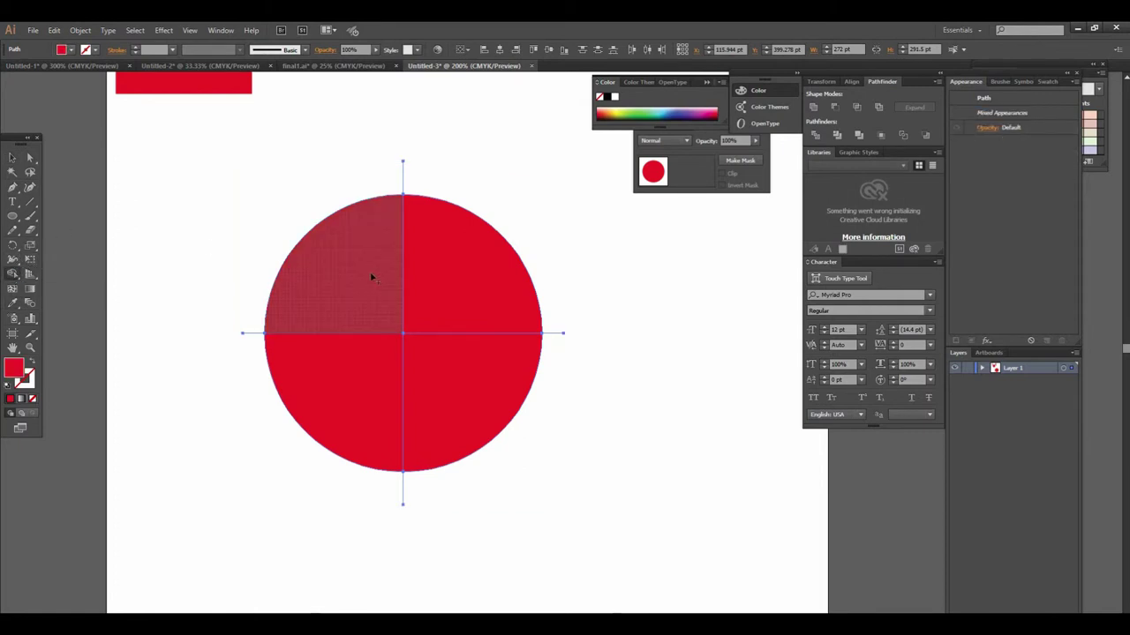
- Drag the four circle quarters apart from one another
left_click(12, 157)
left_click_drag(345, 303, 474, 222)
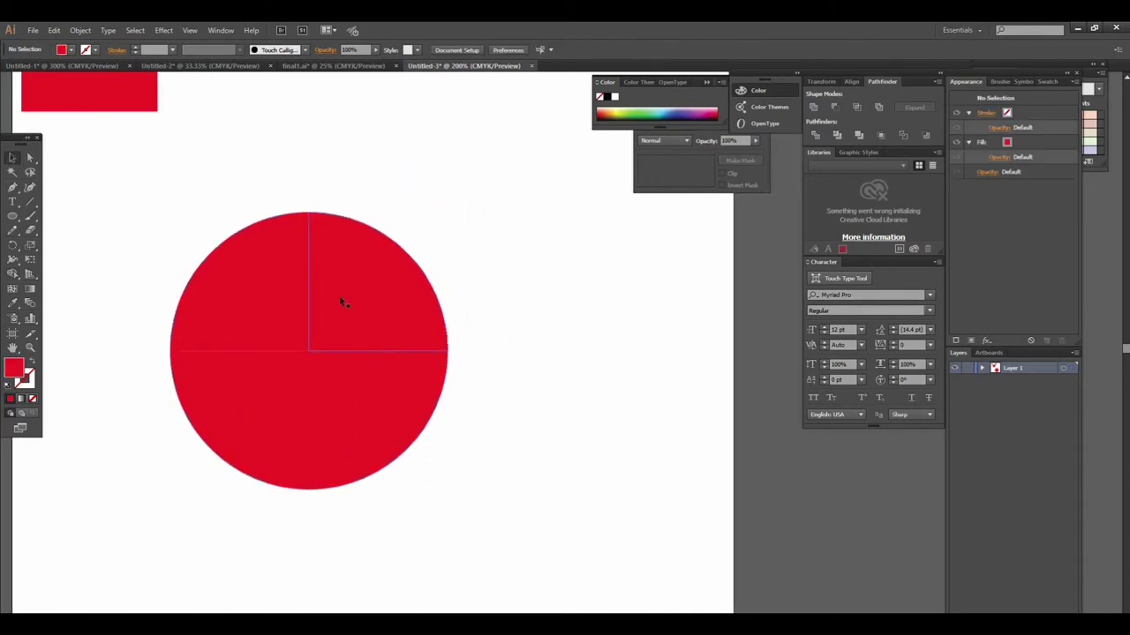
left_click_drag(385, 391, 512, 424)
left_click_drag(330, 335, 297, 379)
left_click_drag(337, 245, 312, 129)
- Move all four quarters together to the right of the artboard
key("ctrl+minus")
key("ctrl+minus")
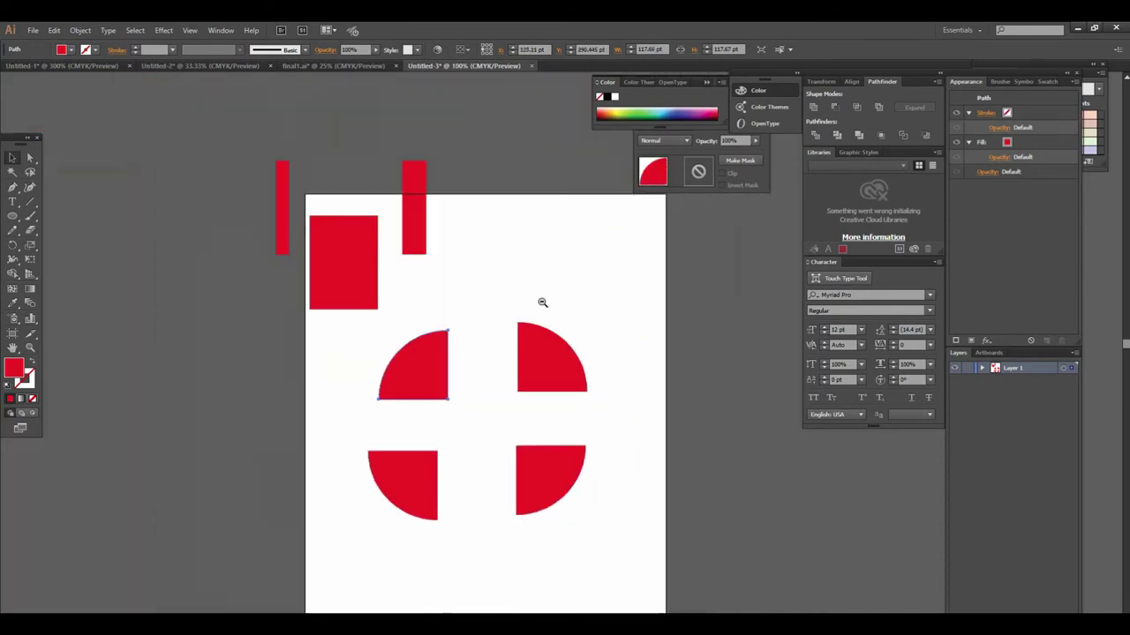
mouse_move(415, 318)
left_mouse_down()
mouse_move(275, 313)
mouse_move(522, 510)
left_mouse_up()
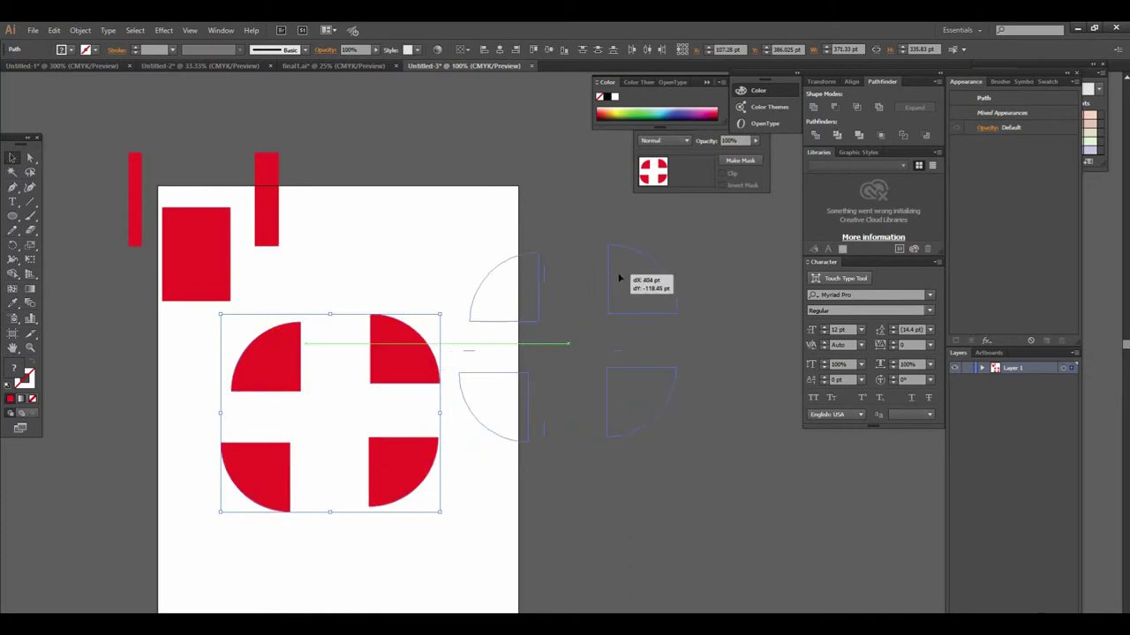
left_click_drag(395, 345, 634, 276)
left_click(372, 448)
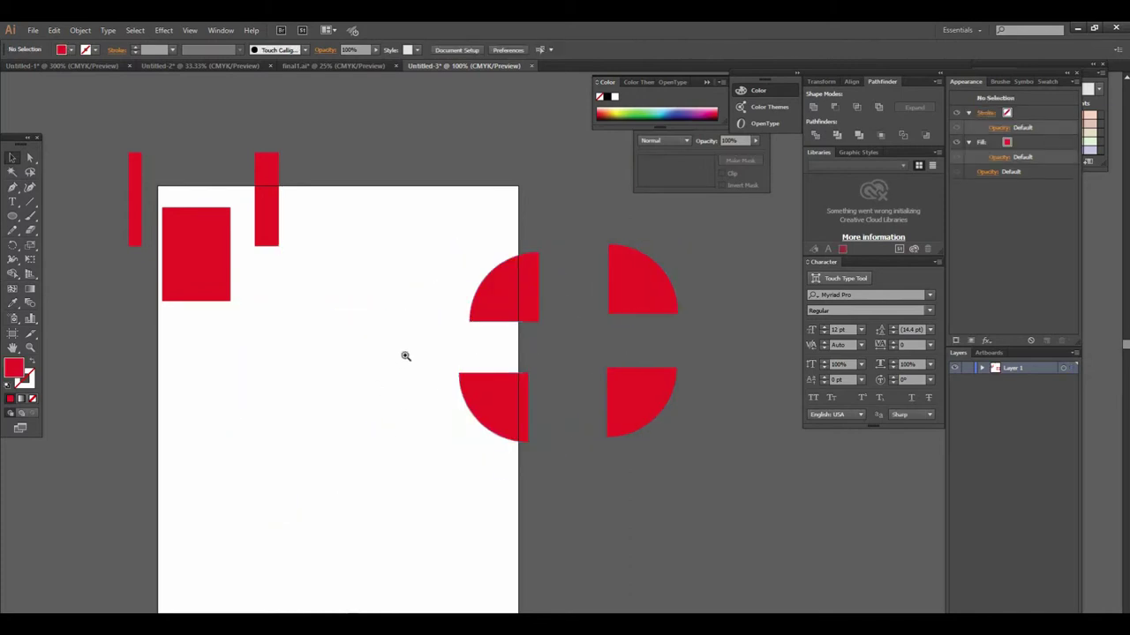
left_click(405, 356)
left_click(457, 308)
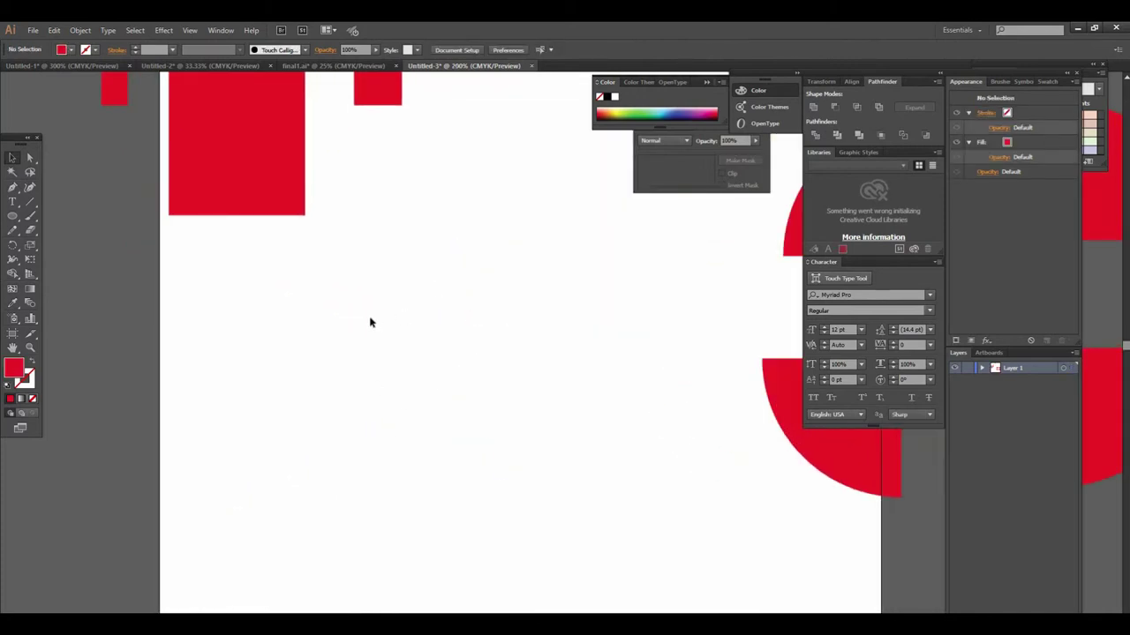
- Draw a closed curved red shape with the Pen tool
left_click(281, 386)
left_click_drag(479, 305, 585, 388)
left_click_drag(602, 485, 562, 535)
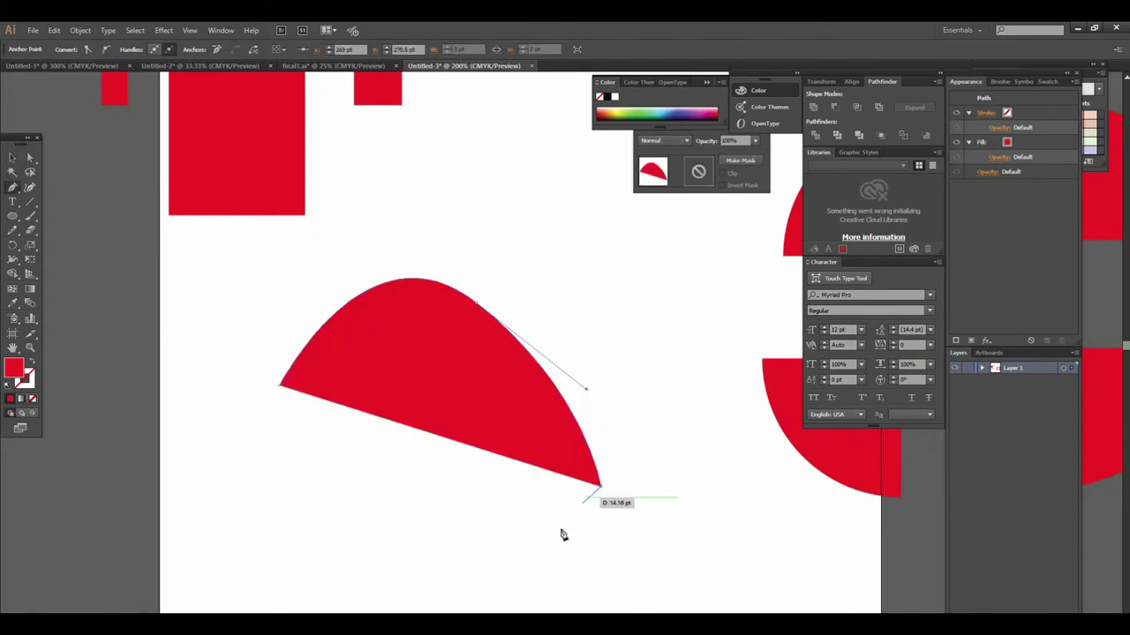
left_click(279, 543)
left_click_drag(282, 547, 391, 347)
mouse_move(277, 430)
left_mouse_down()
mouse_move(270, 330)
mouse_move(294, 309)
left_mouse_up()
left_click_drag(363, 227, 221, 323)
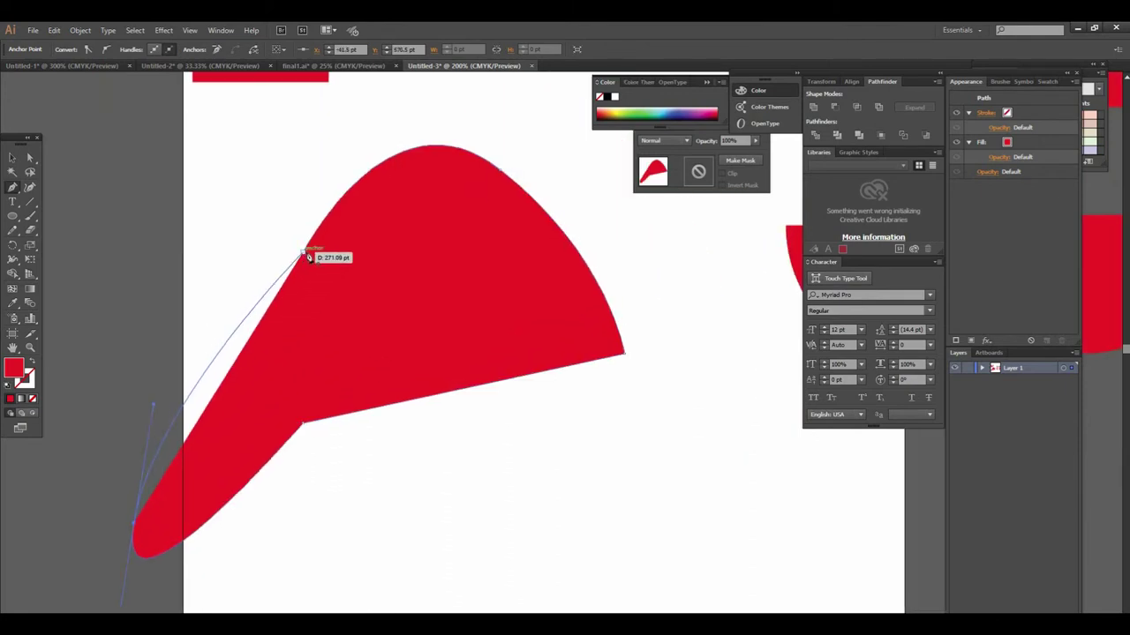
left_click_drag(305, 258, 502, 323)
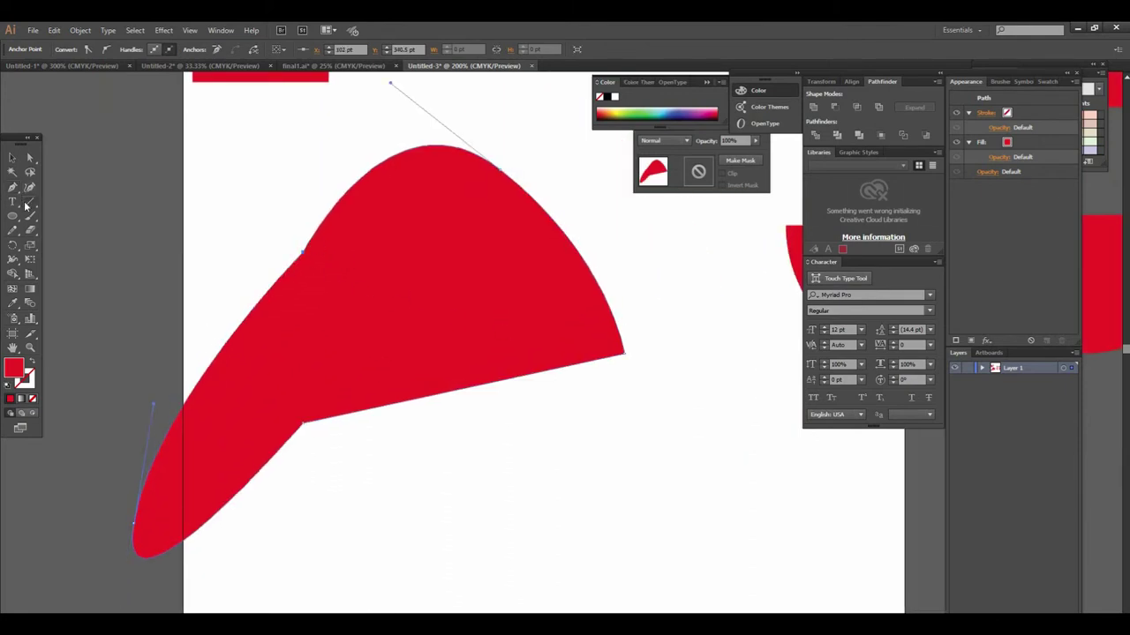
- Draw two cutting lines across the curved shape and select them with it
key("backslash")
left_click_drag(221, 189, 524, 466)
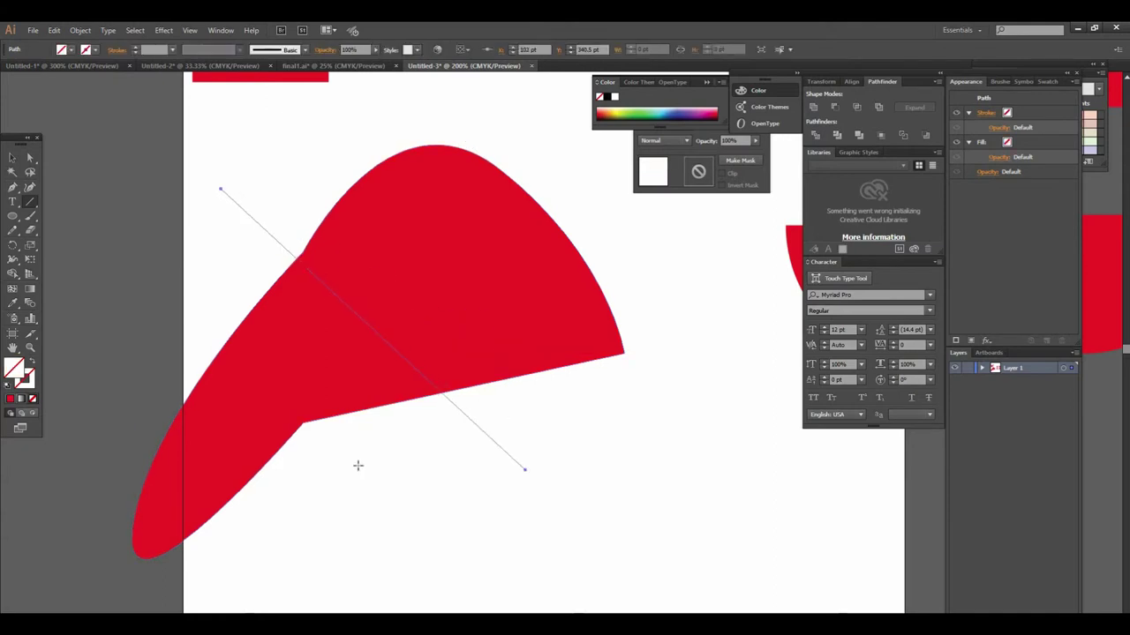
left_click_drag(351, 502, 350, 560)
key("v")
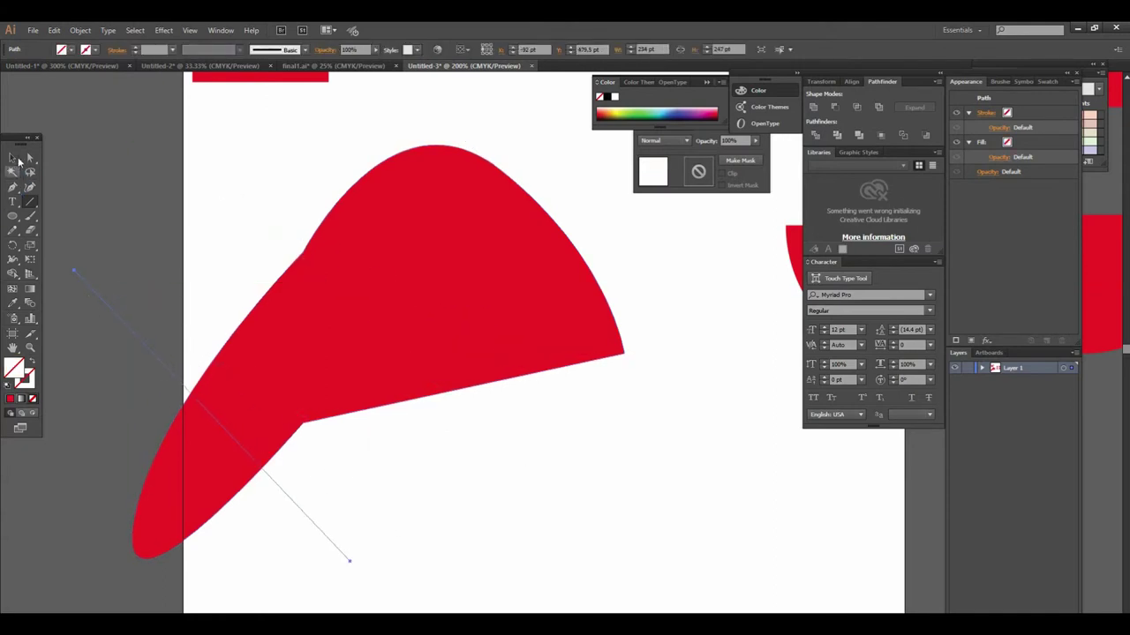
key("ctrl+minus")
left_click_drag(207, 225, 680, 500)
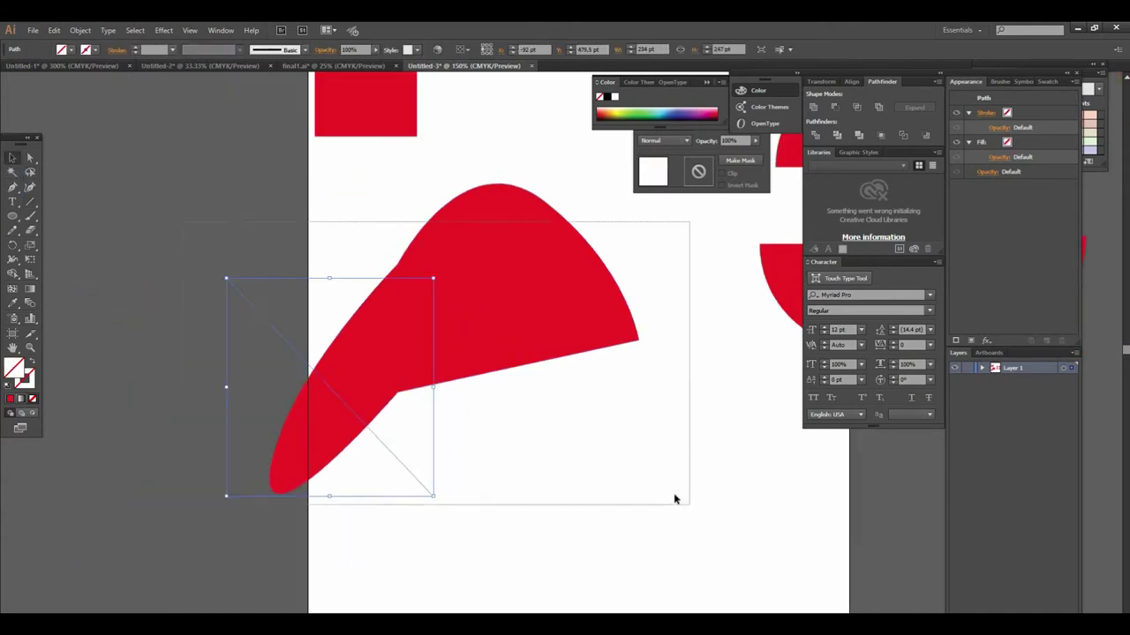
left_click_drag(439, 381, 309, 414)
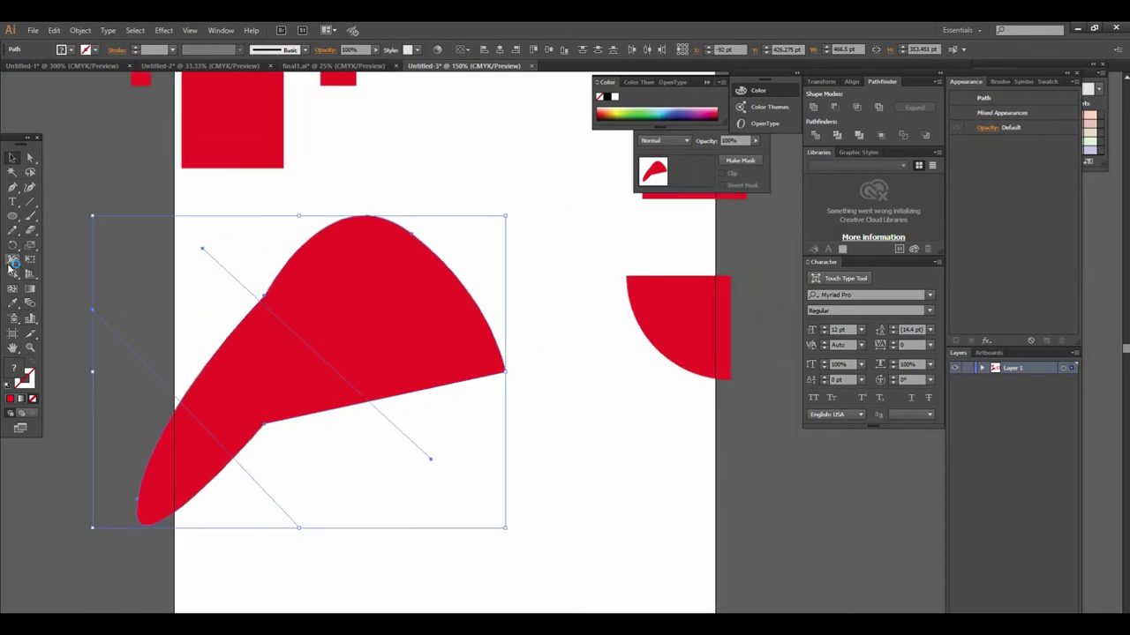
- Divide the curved shape along the lines into top, middle and left pieces with Shape Builder
left_click(12, 275)
left_click(382, 282, "alt")
left_click(285, 361, "alt")
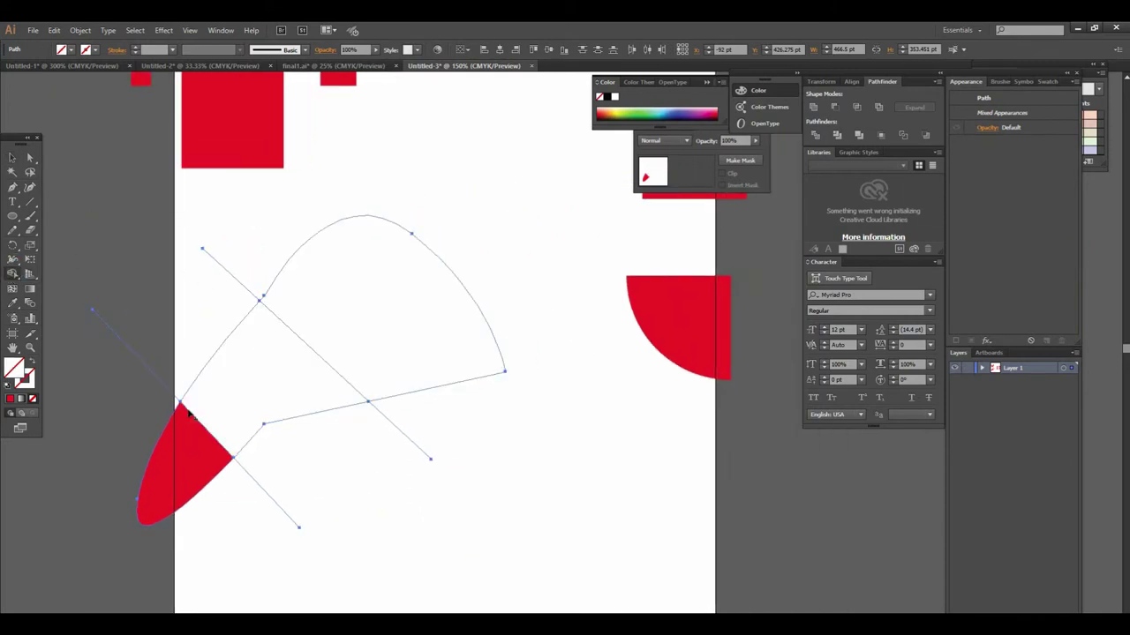
left_click(353, 388)
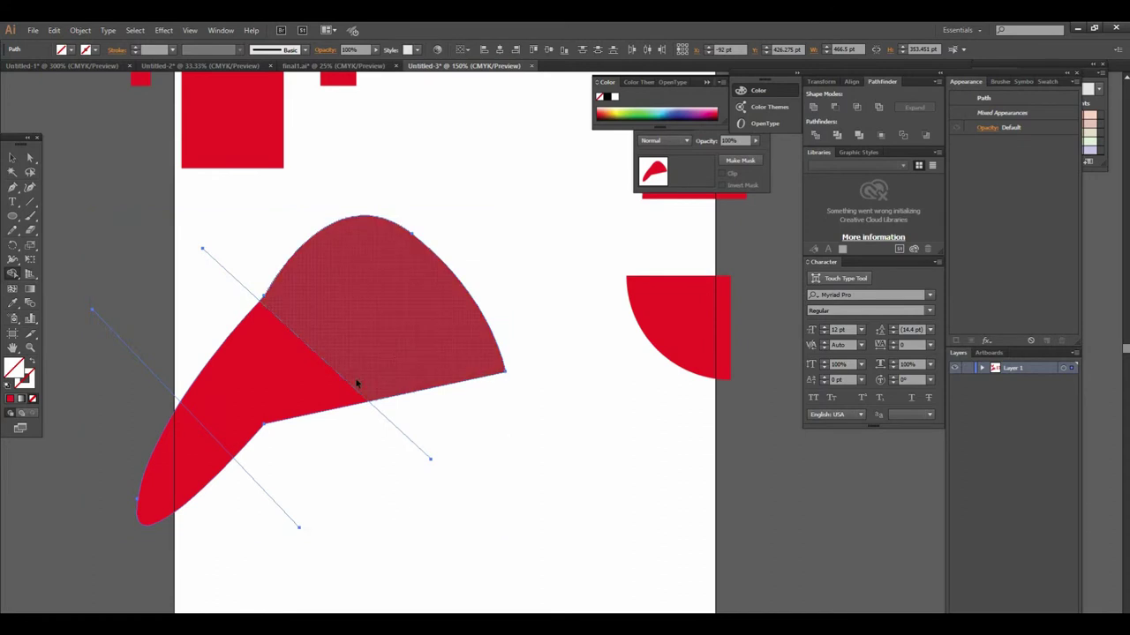
left_click(399, 326)
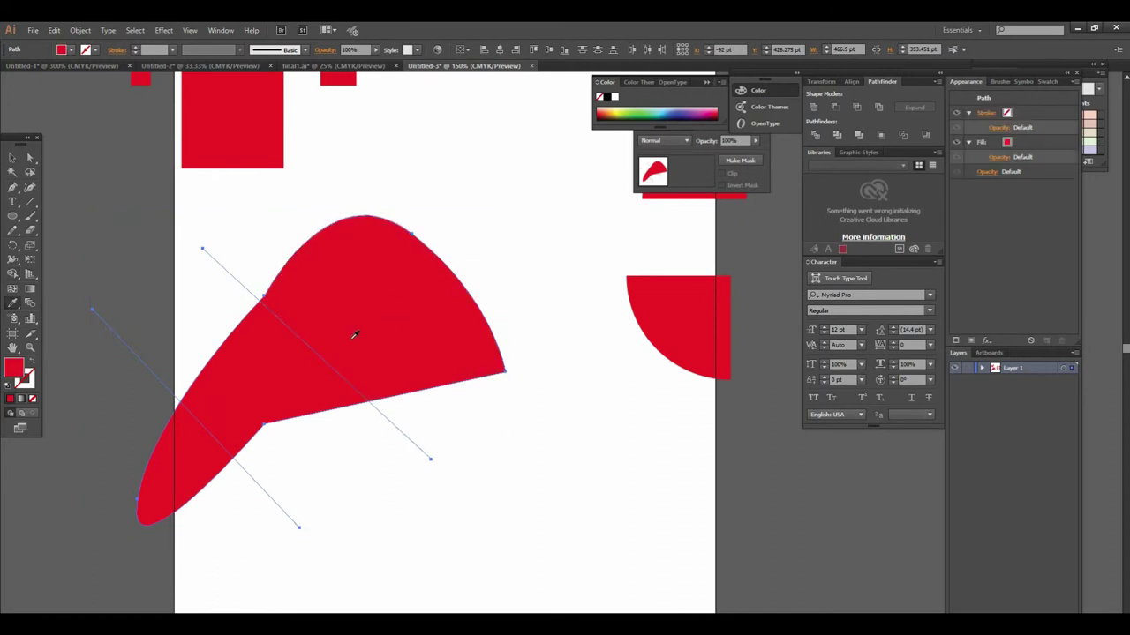
left_click(15, 261)
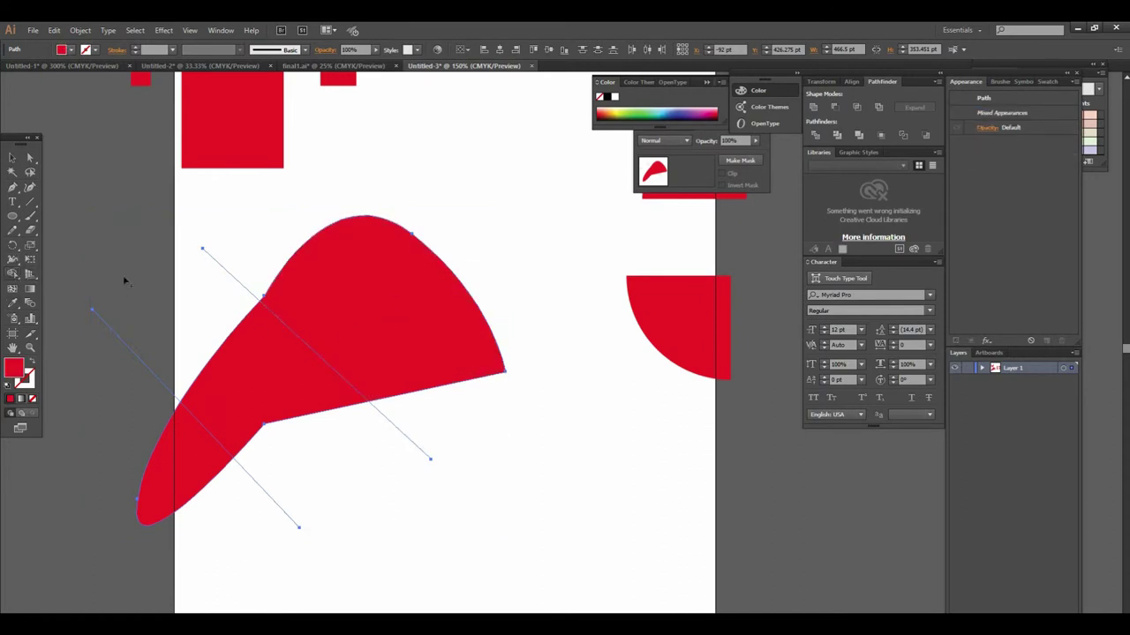
- Drag the top, middle and left pieces apart
key("v")
left_click(567, 448)
left_click_drag(424, 283, 578, 205)
left_click_drag(267, 390, 491, 434)
left_click_drag(164, 489, 95, 556)
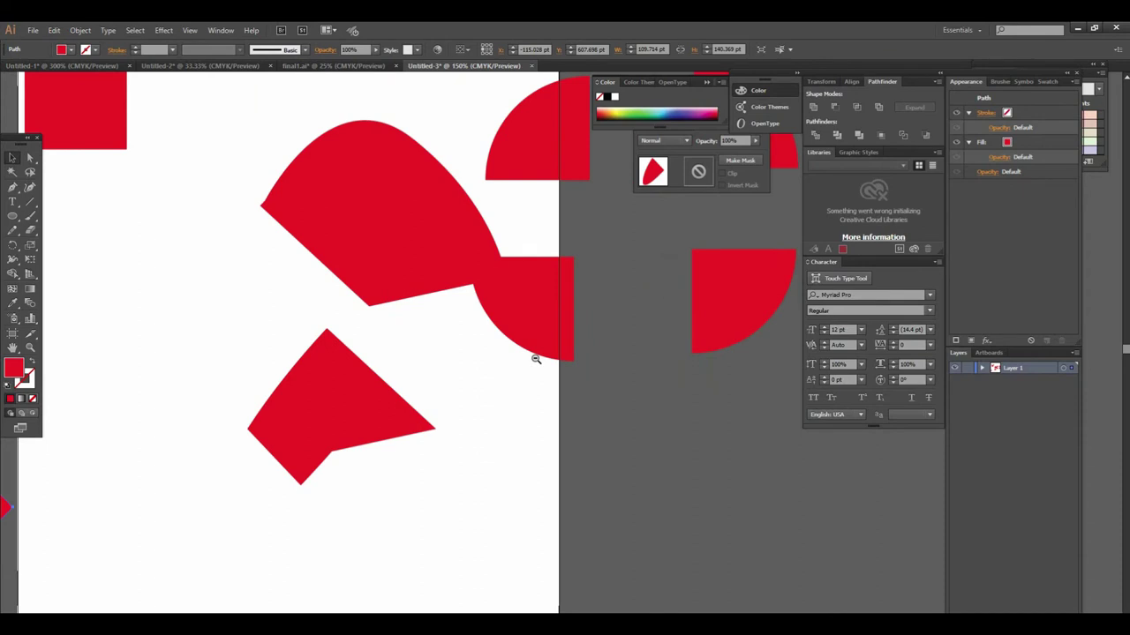
- Move the three pieces right onto the pasteboard beside the circle quarters
key("ctrl+minus")
key("ctrl+minus")
mouse_move(537, 353)
left_mouse_down()
mouse_move(548, 368)
mouse_move(502, 290)
mouse_move(272, 198)
mouse_move(724, 454)
left_mouse_up()
scroll(547, 368, "up", 1)
left_click_drag(450, 356, 617, 424)
left_click_drag(96, 475, 628, 549)
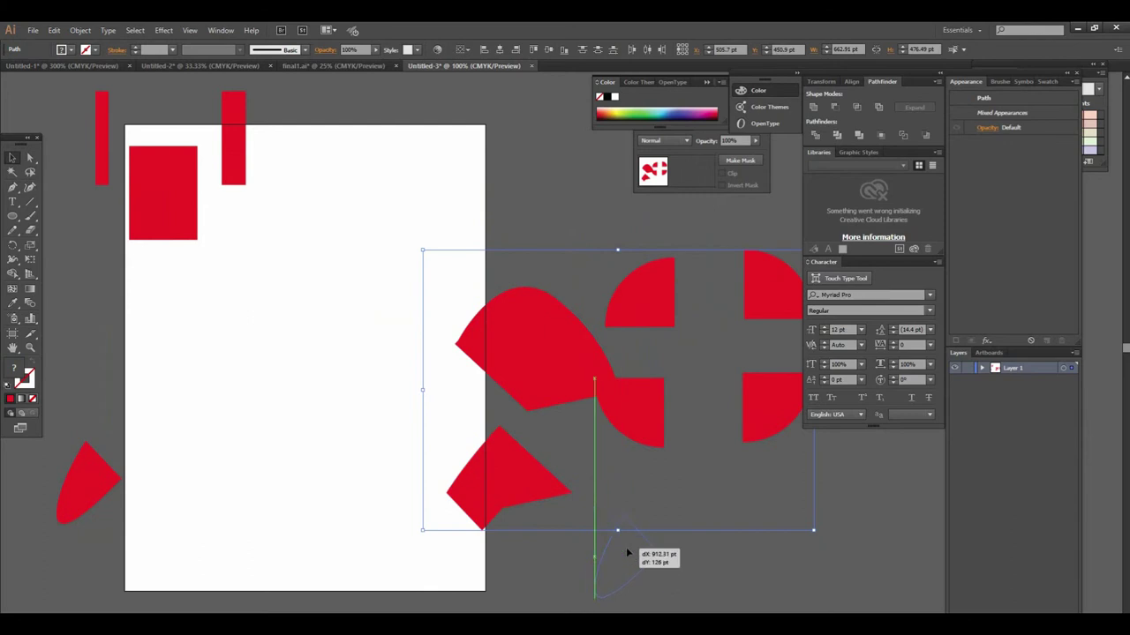
key("ctrl+plus")
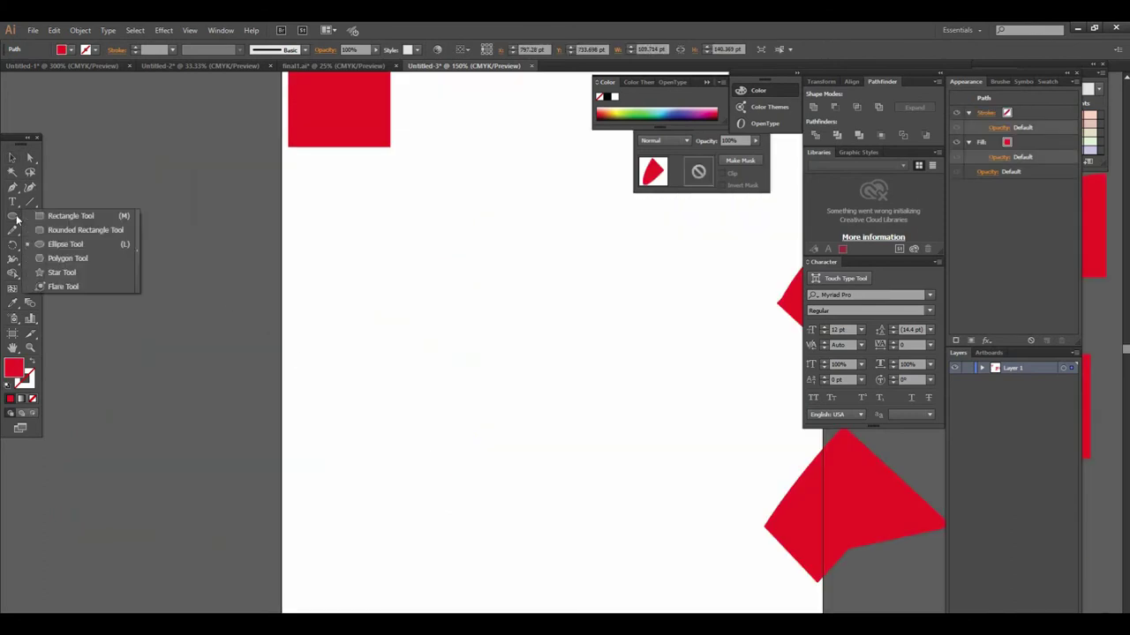
- Draw a red five-pointed star on the artboard and scale it to about 327 × 311 pt
left_click_drag(14, 217, 62, 273)
left_click_drag(330, 241, 517, 429)
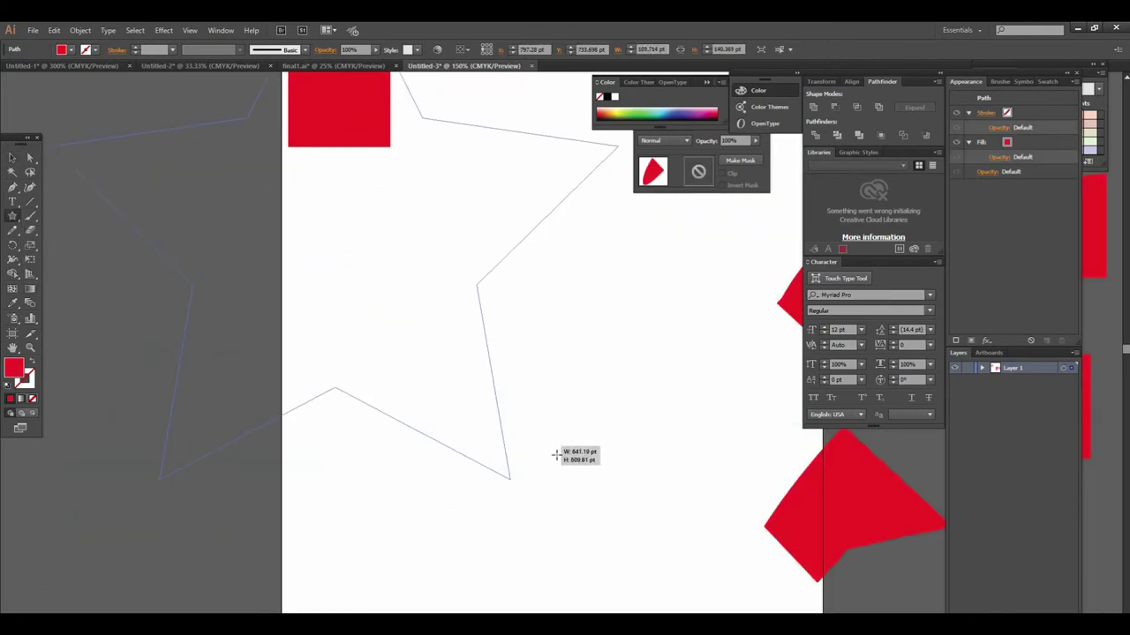
left_click(12, 161)
left_click_drag(496, 379, 548, 369)
key("ctrl+minus")
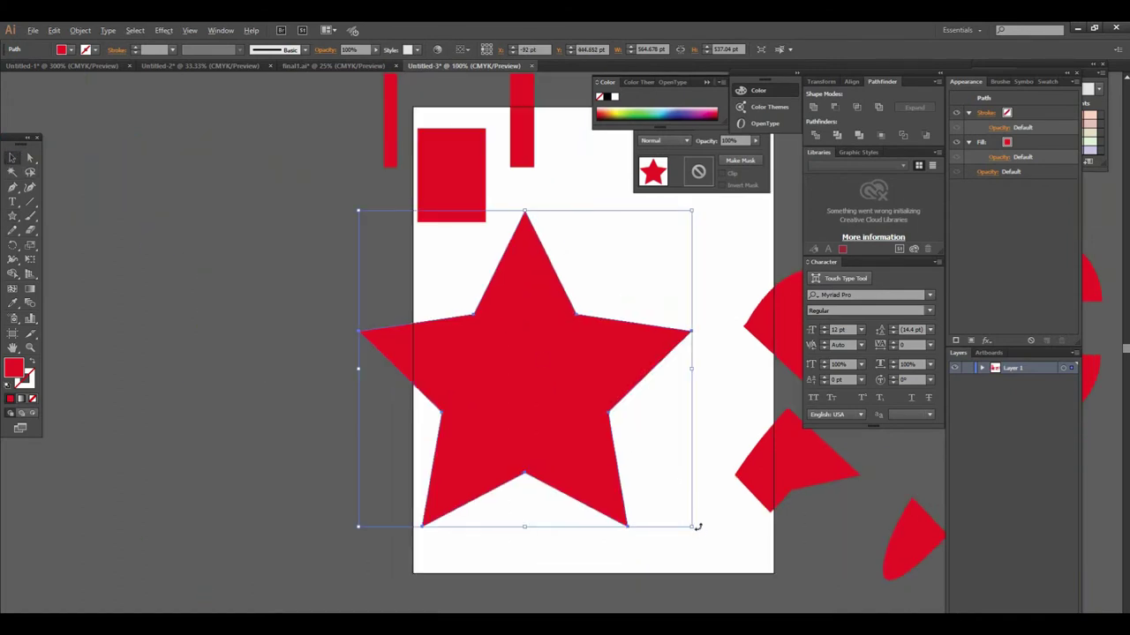
left_click_drag(693, 527, 607, 468)
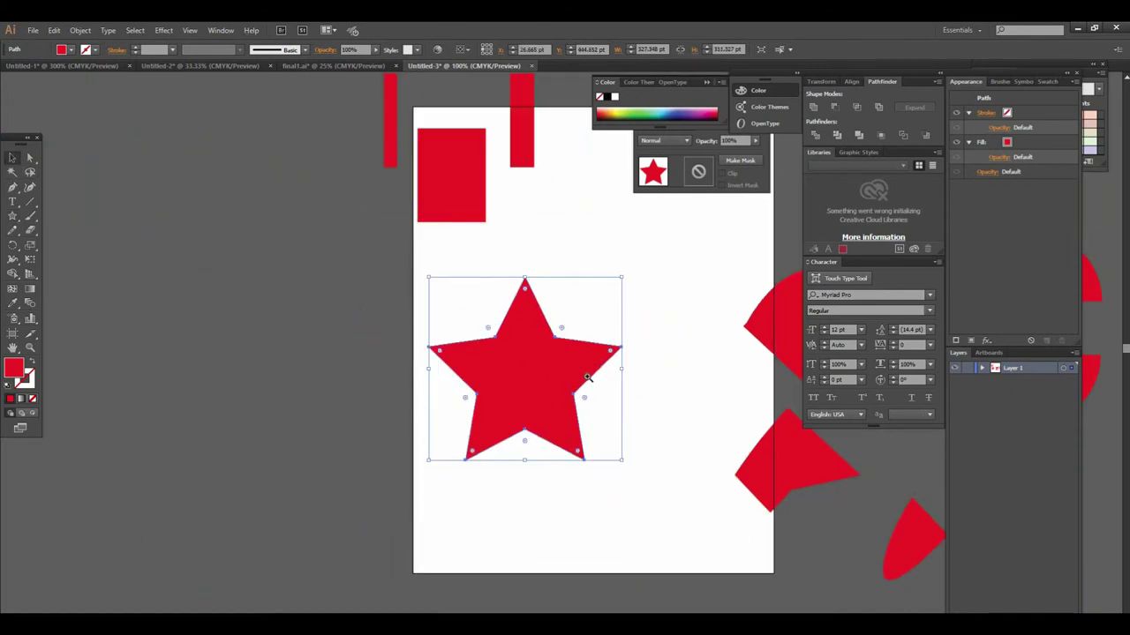
left_click(585, 377)
left_click(527, 303)
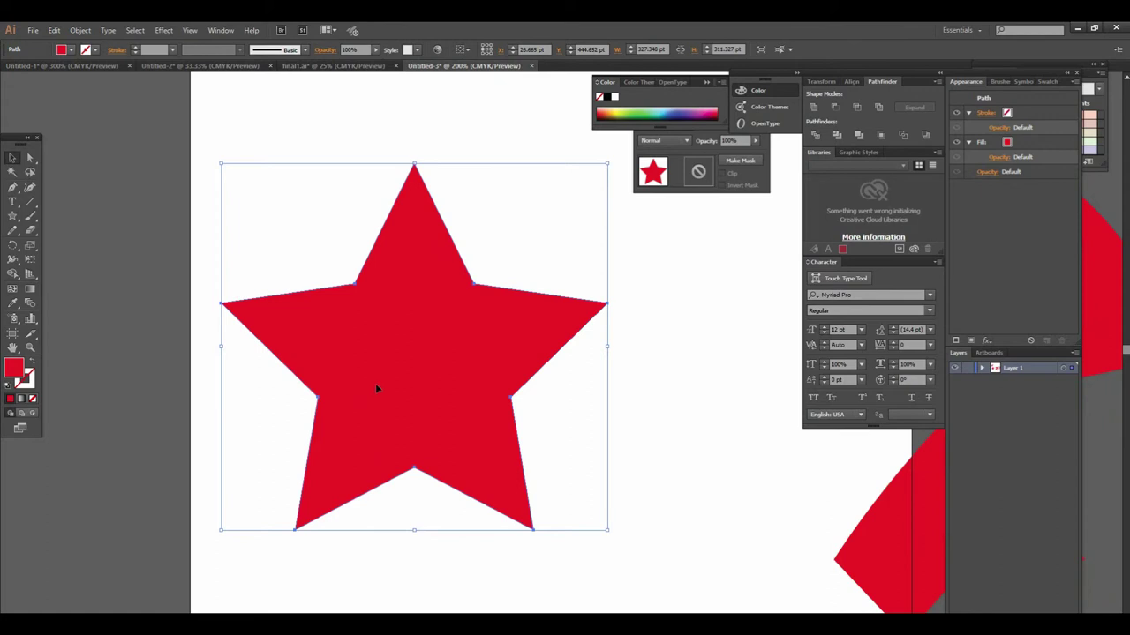
- Draw a vertical line down the star's centre and select it with the star
left_click(32, 201)
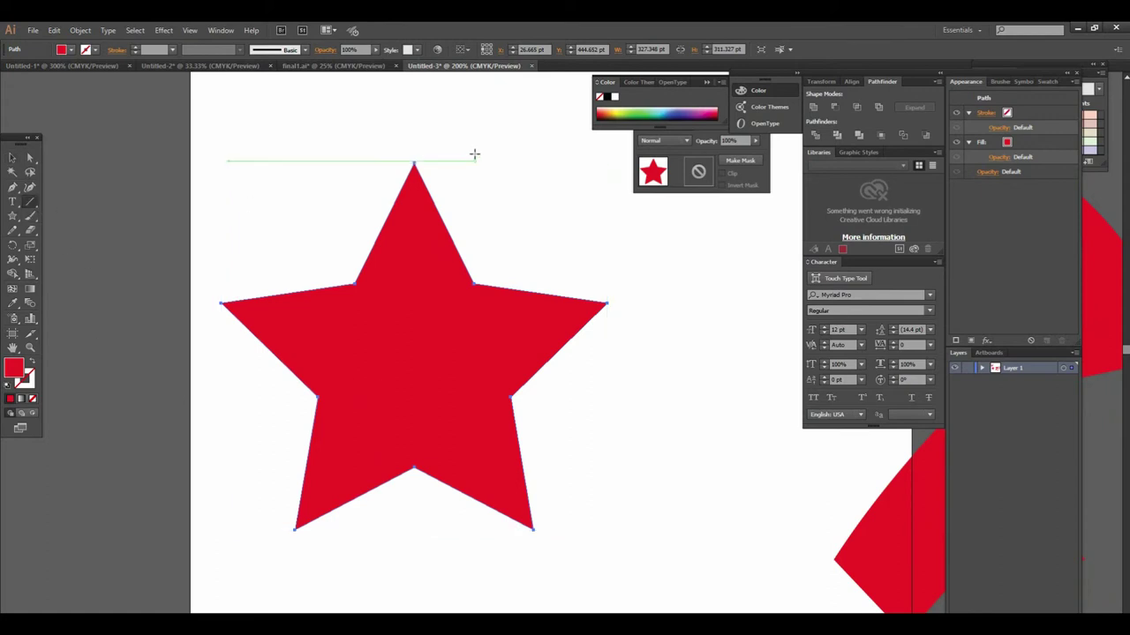
left_click_drag(413, 137, 414, 541)
left_click(12, 158)
left_click_drag(179, 155, 692, 528)
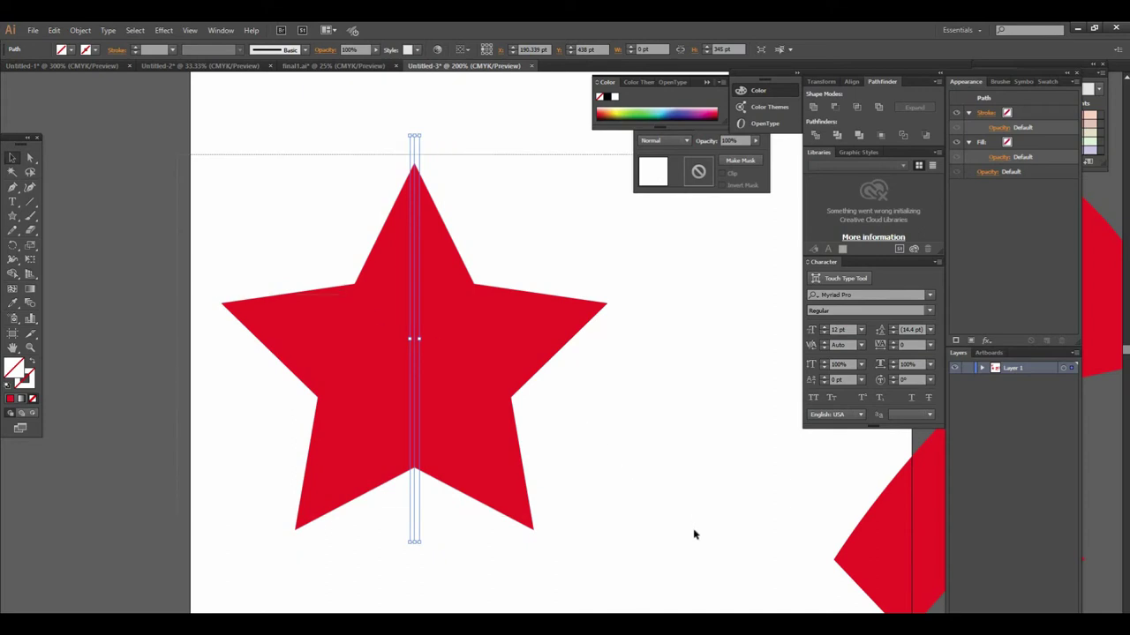
left_click_drag(691, 528, 692, 537)
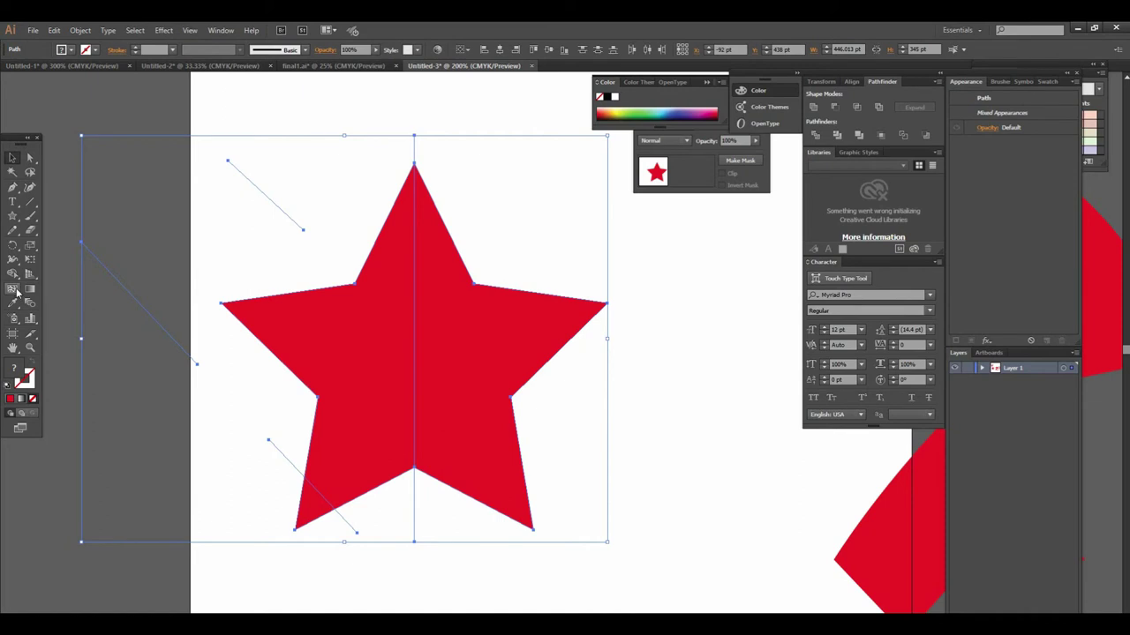
key("a")
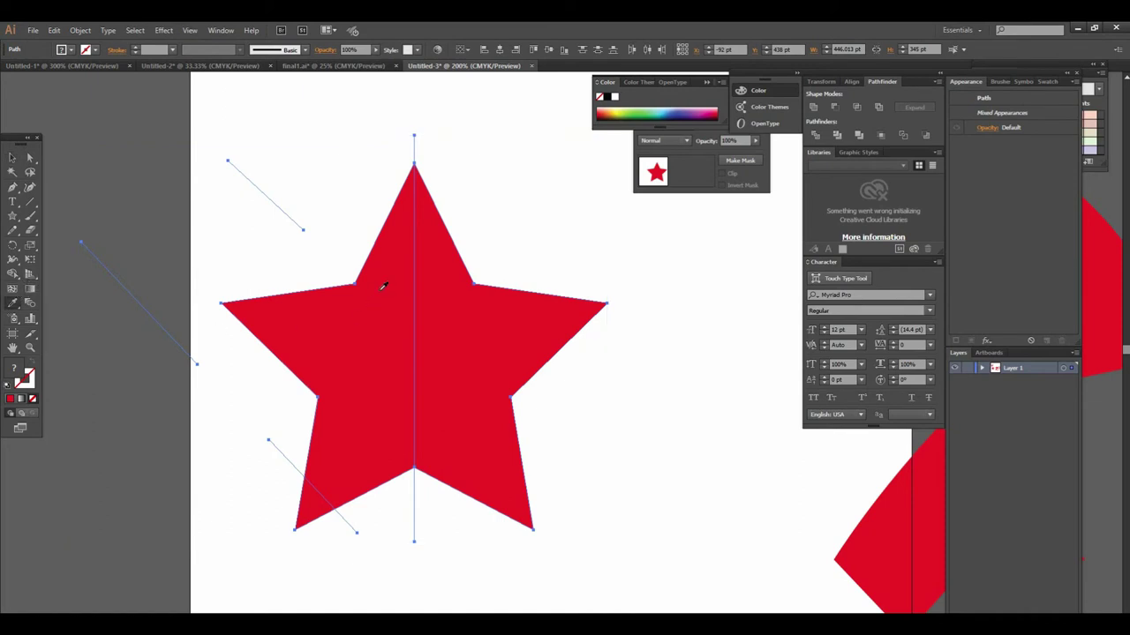
left_click(383, 286)
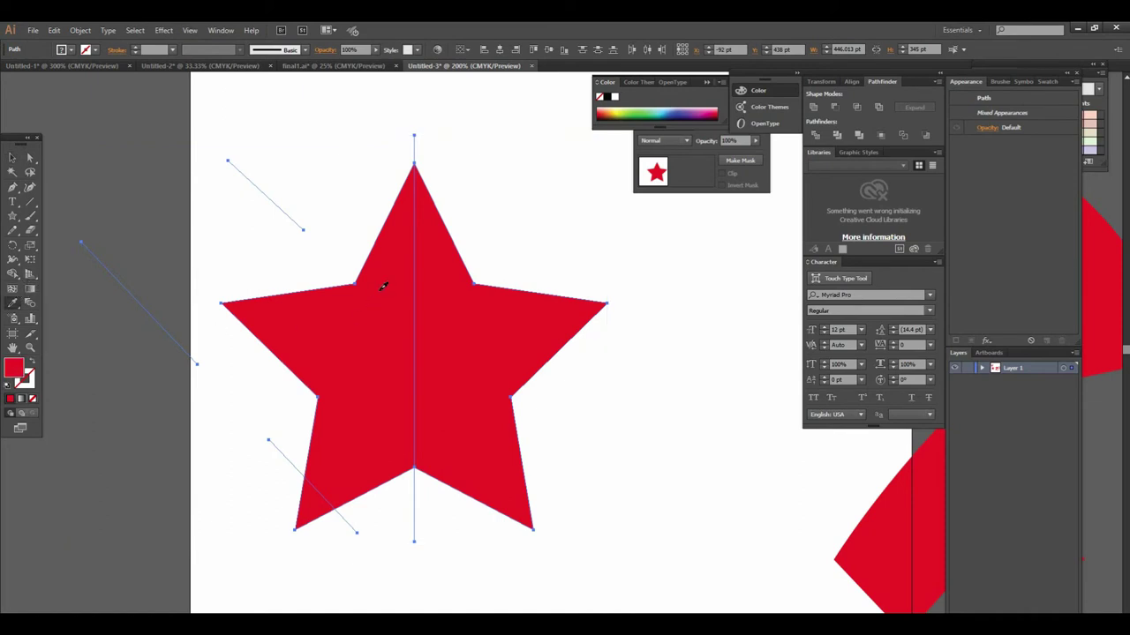
- Split the star into halves and nudge the right half right to open a gap
left_click(17, 275)
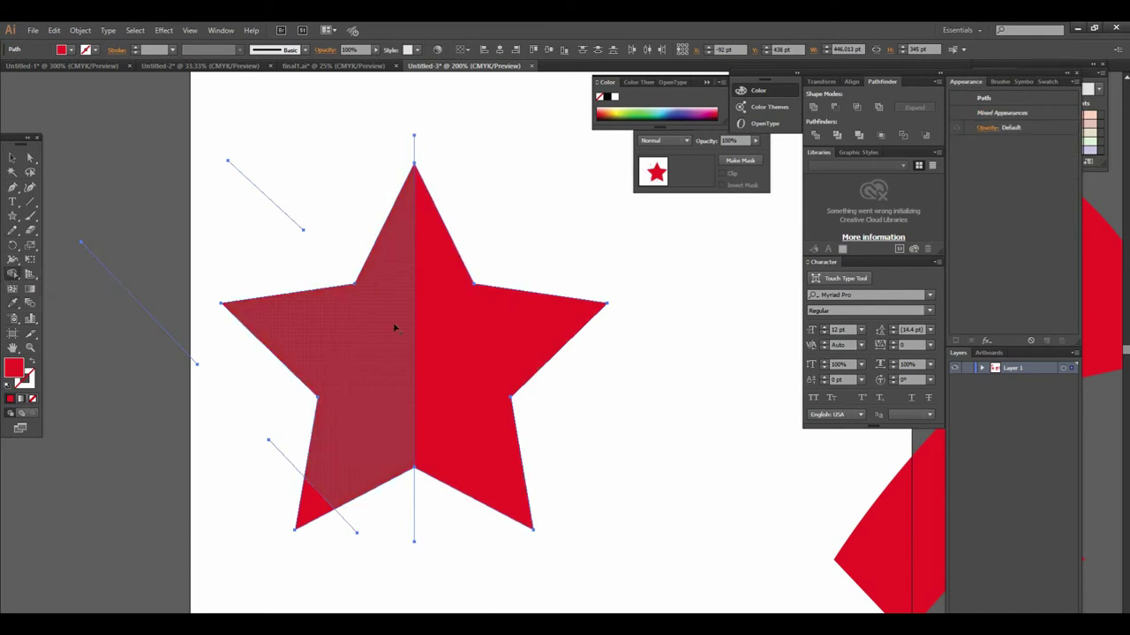
left_click(13, 157)
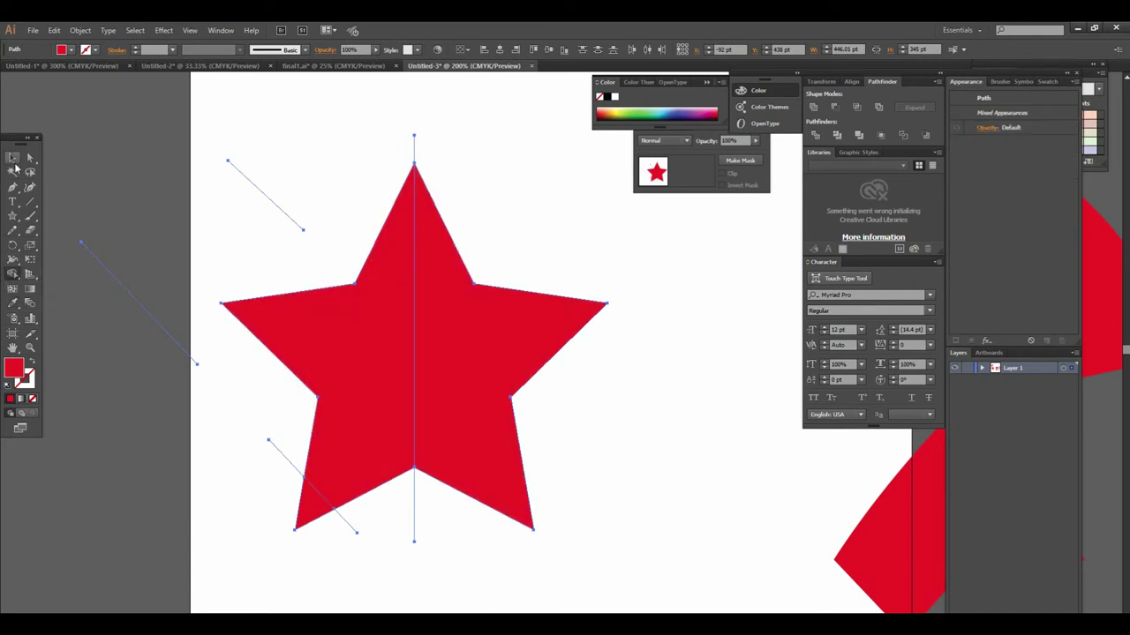
left_click(559, 403)
key("ctrl+minus")
left_click(497, 373)
key("Right")
key("Right")
key("Right")
key("Right")
key("Right")
key("Right")
key("Right")
key("Right")
key("Right")
left_click(434, 494)
left_click(493, 346)
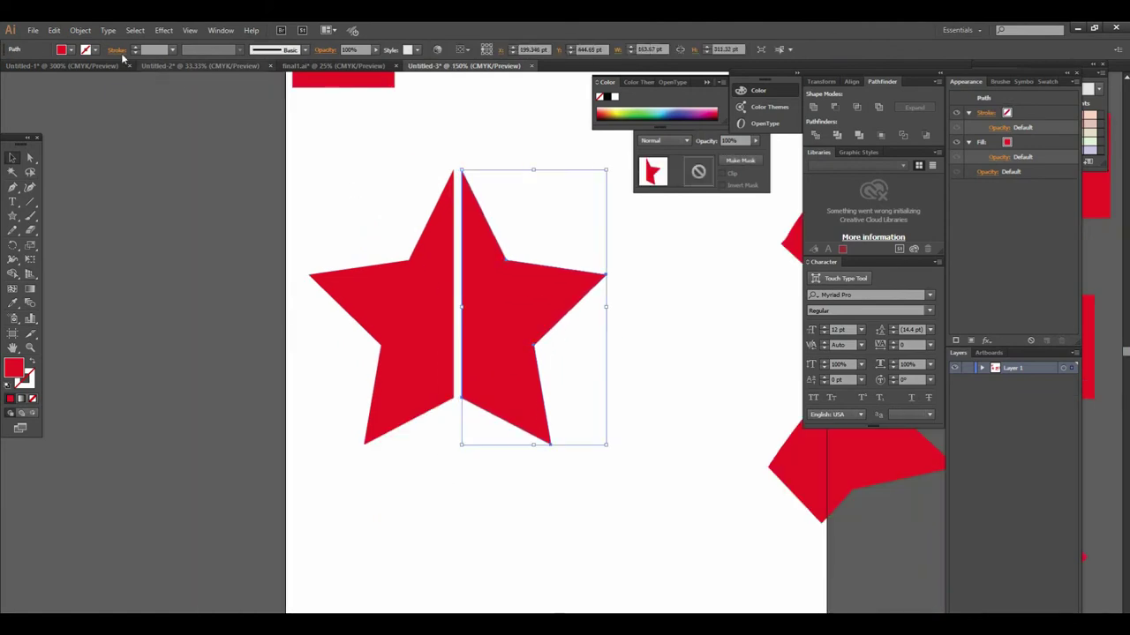
- Fill the right half of the star with cyan-blue
left_click(74, 53)
left_click(71, 78)
left_click(307, 353)
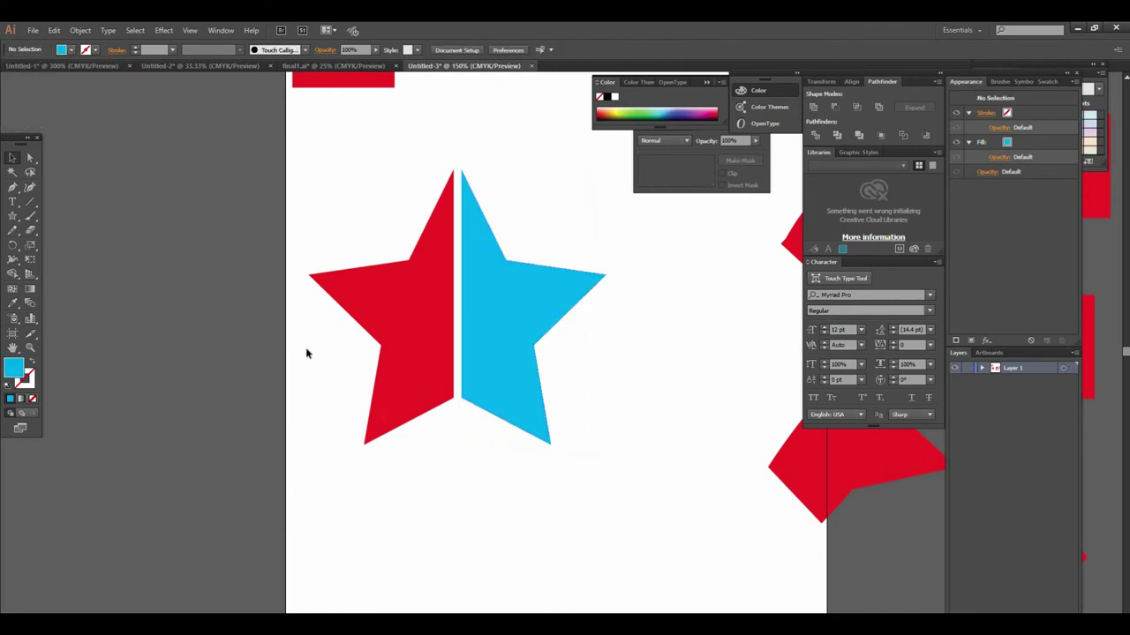
- Select both star halves and move the star higher and right on the artboard
key("ctrl+minus")
key("ctrl+minus")
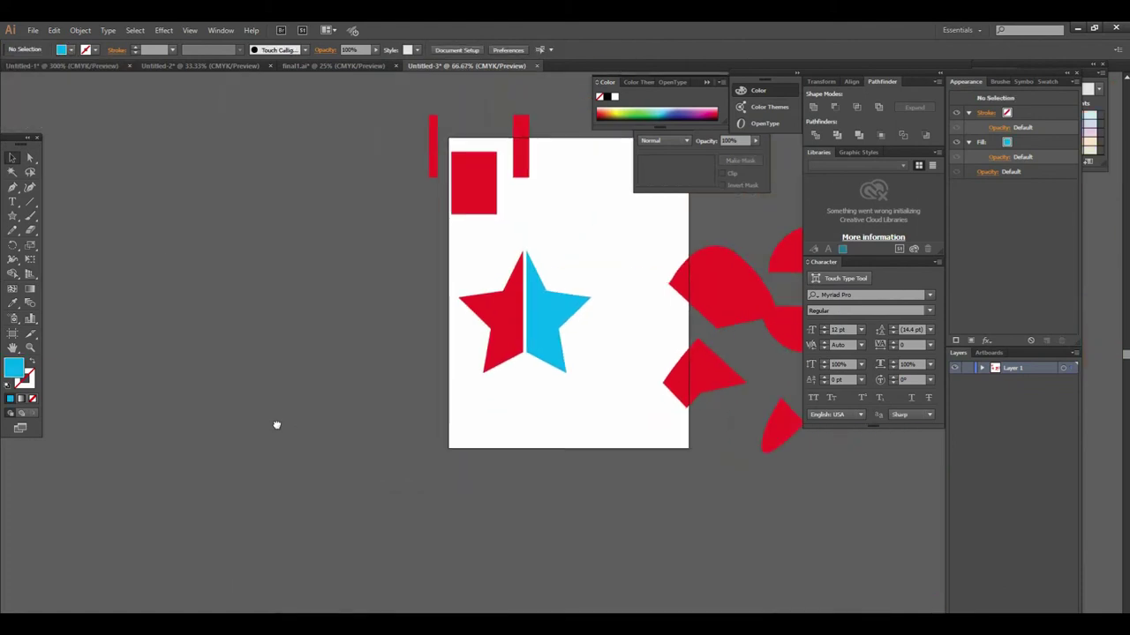
scroll(276, 426, "right", 3)
key("ctrl+plus")
key("ctrl+plus")
scroll(427, 353, "right", 5)
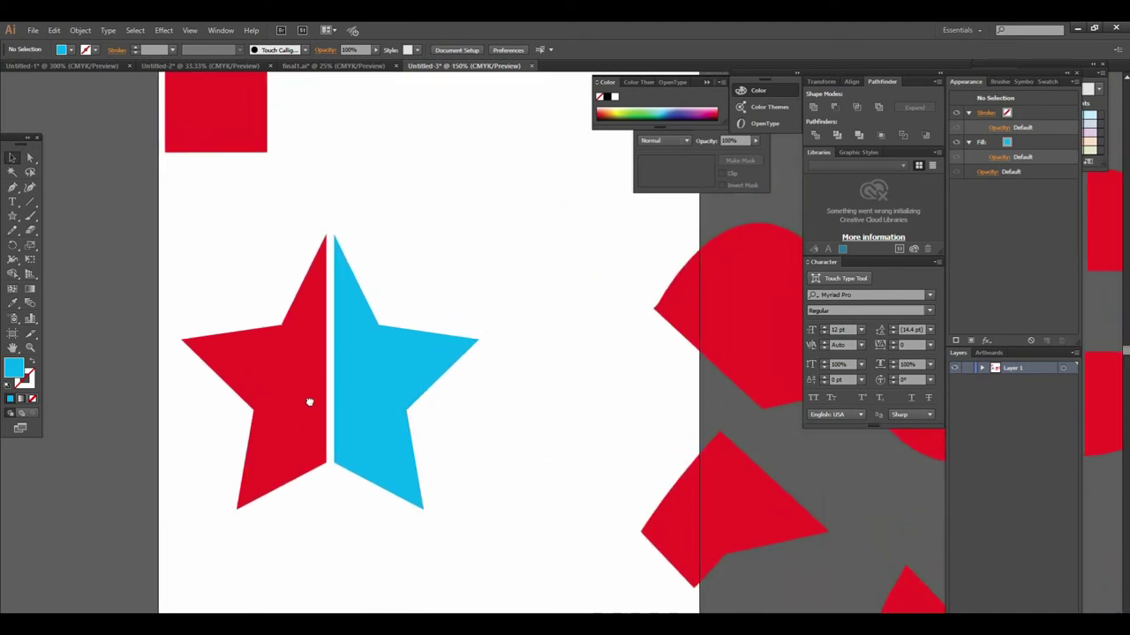
left_click_drag(202, 281, 444, 474)
left_click_drag(363, 485, 499, 316)
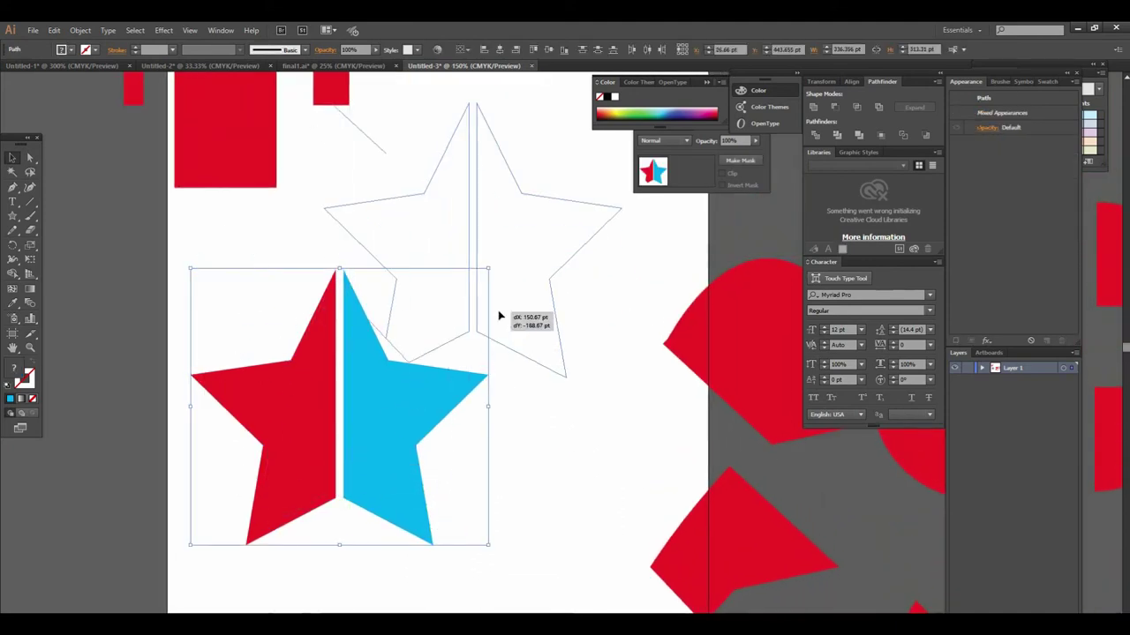
scroll(442, 412, "down", 3)
key("ctrl+z")
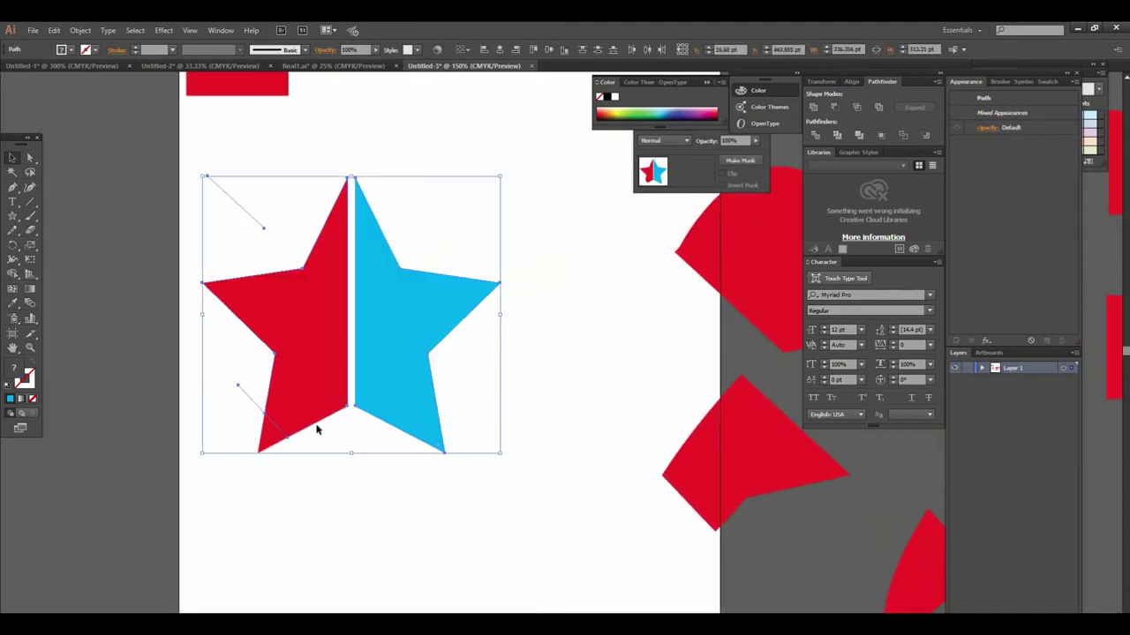
left_click_drag(495, 291, 590, 203)
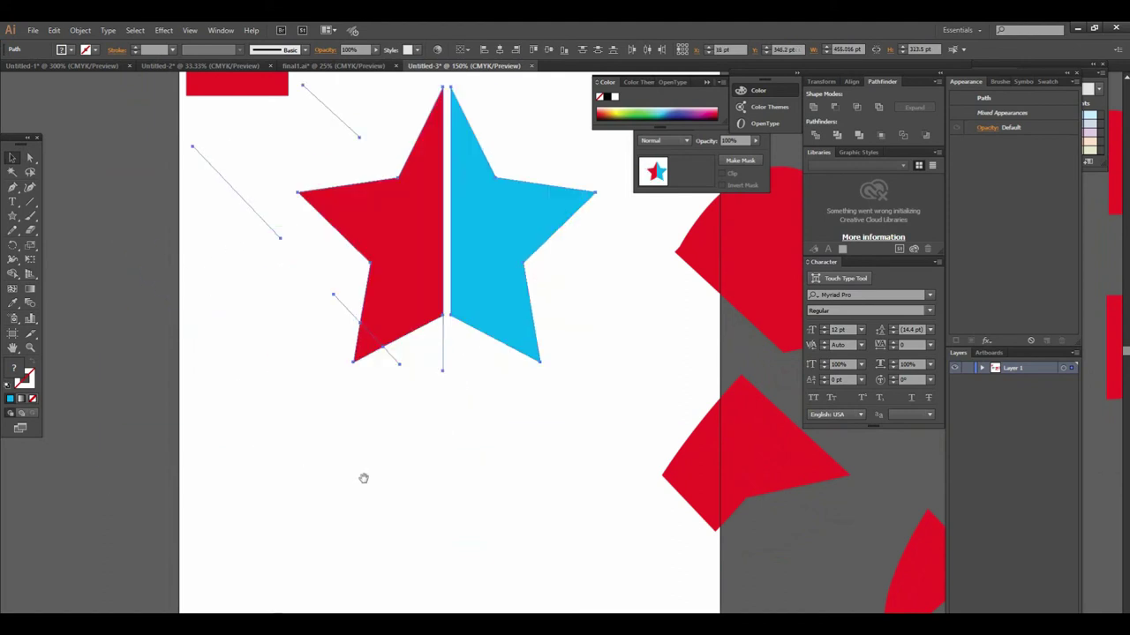
- Deselect the star and recentre the artboard view at 100% zoom
key("ctrl+shift+a")
key("ctrl+0")
key("ctrl+1")
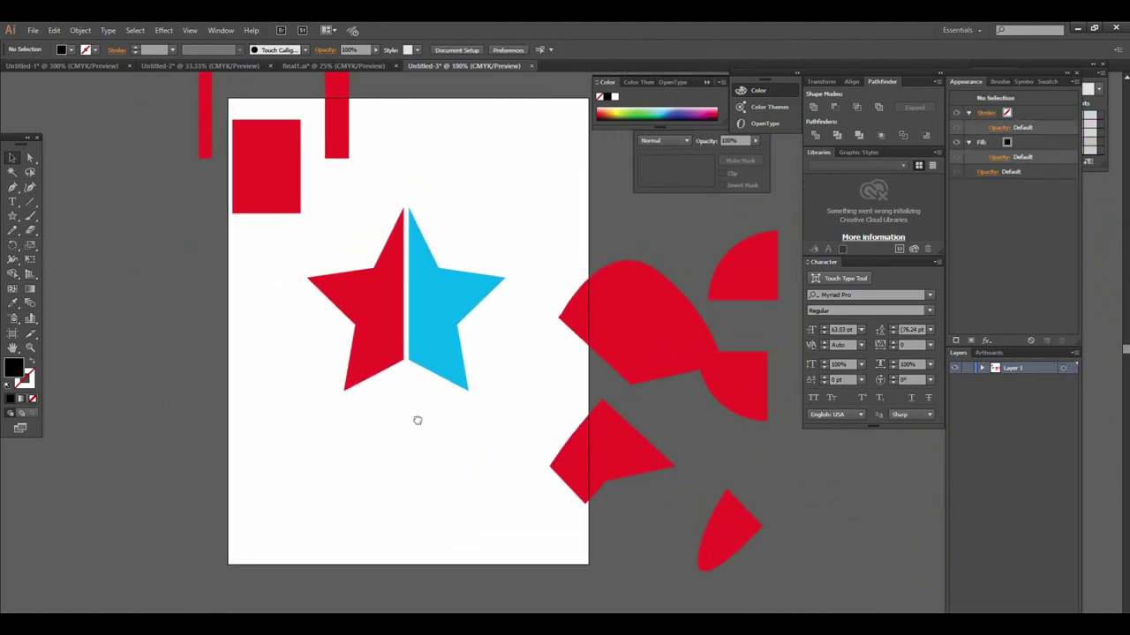
left_click_drag(423, 411, 390, 444)
left_click(8, 217)
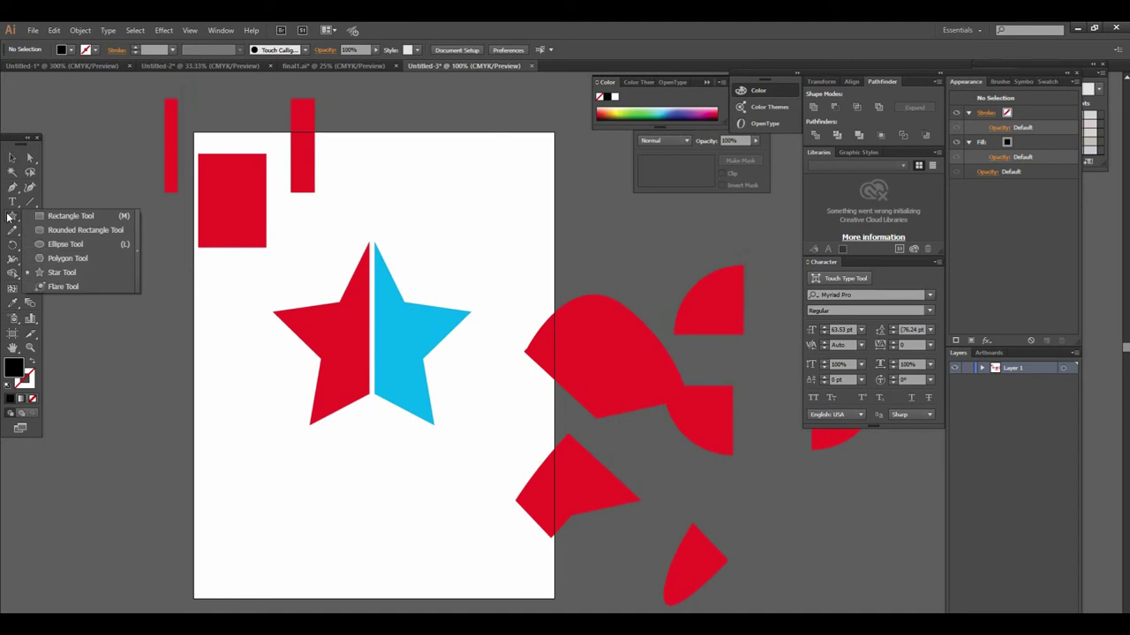
- Draw a black hexagon below the star with a straight line across its middle
left_click(66, 259)
mouse_move(309, 485)
left_mouse_down()
mouse_move(370, 528)
mouse_move(353, 521)
left_mouse_up()
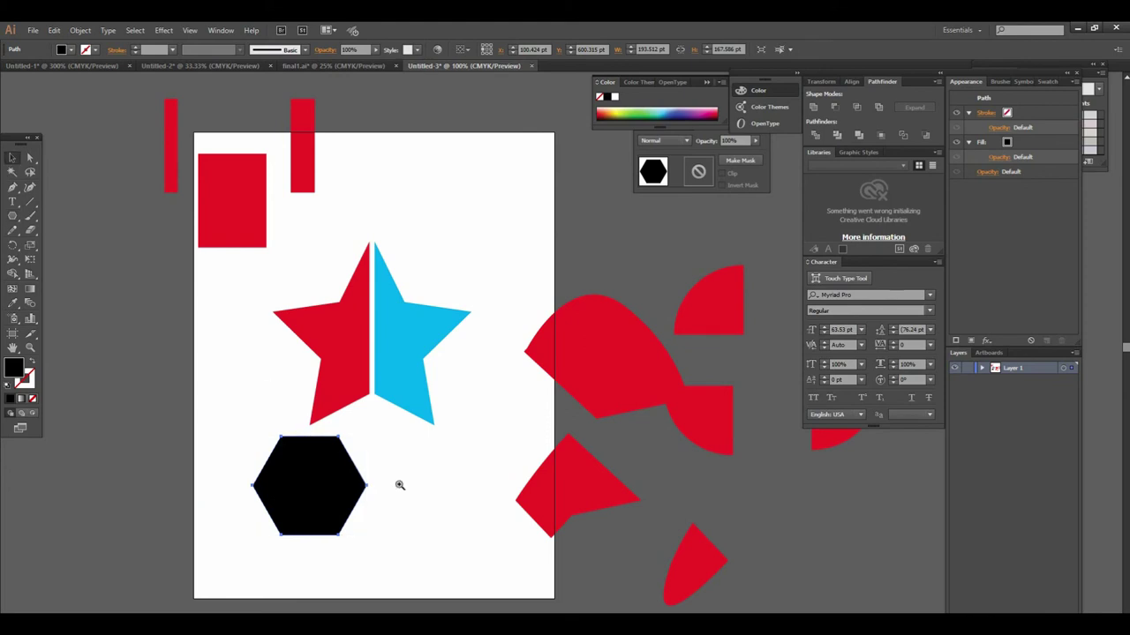
left_click(399, 485)
key("\\")
left_click_drag(292, 346, 523, 357)
- Divide the hexagon along the line using the Shape Builder
left_click(12, 158)
left_click_drag(562, 466, 271, 267)
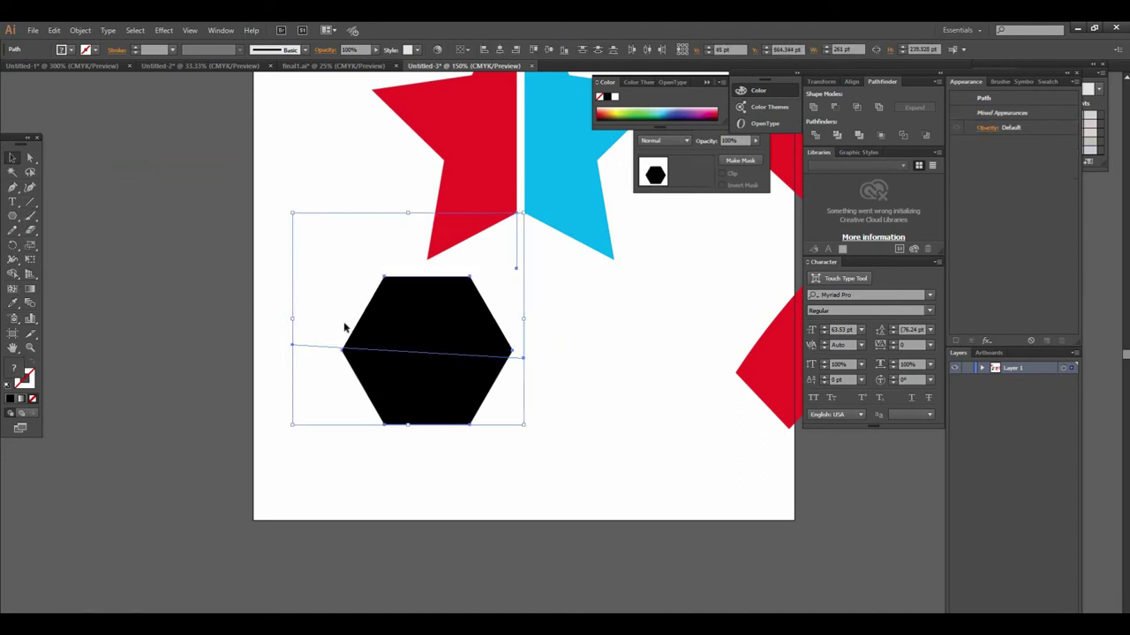
key("shift+m")
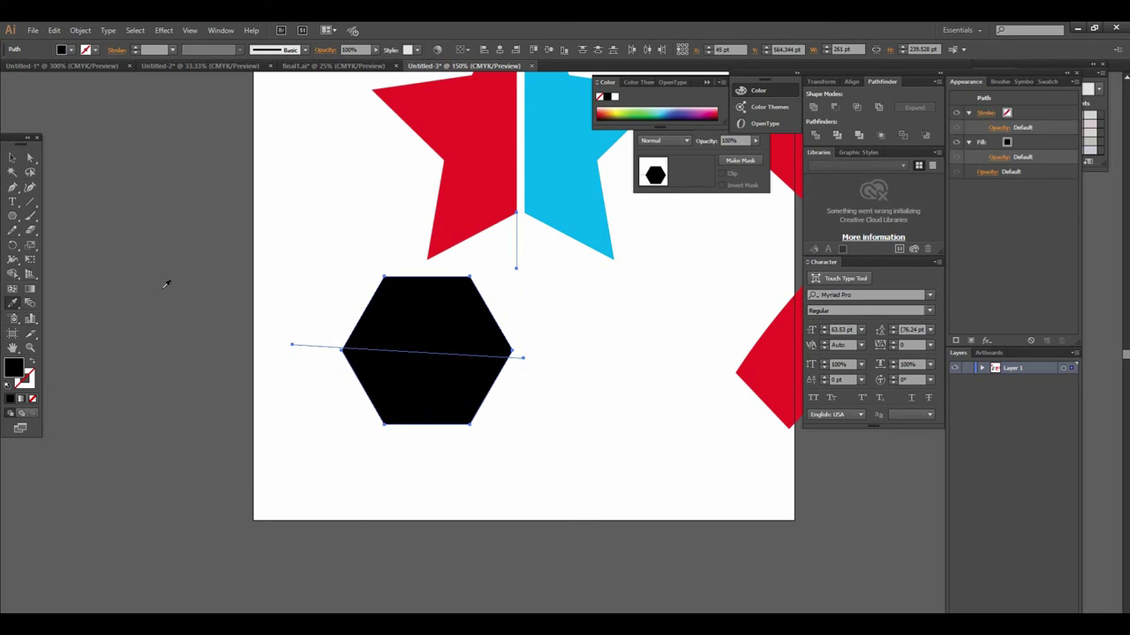
left_click(12, 289)
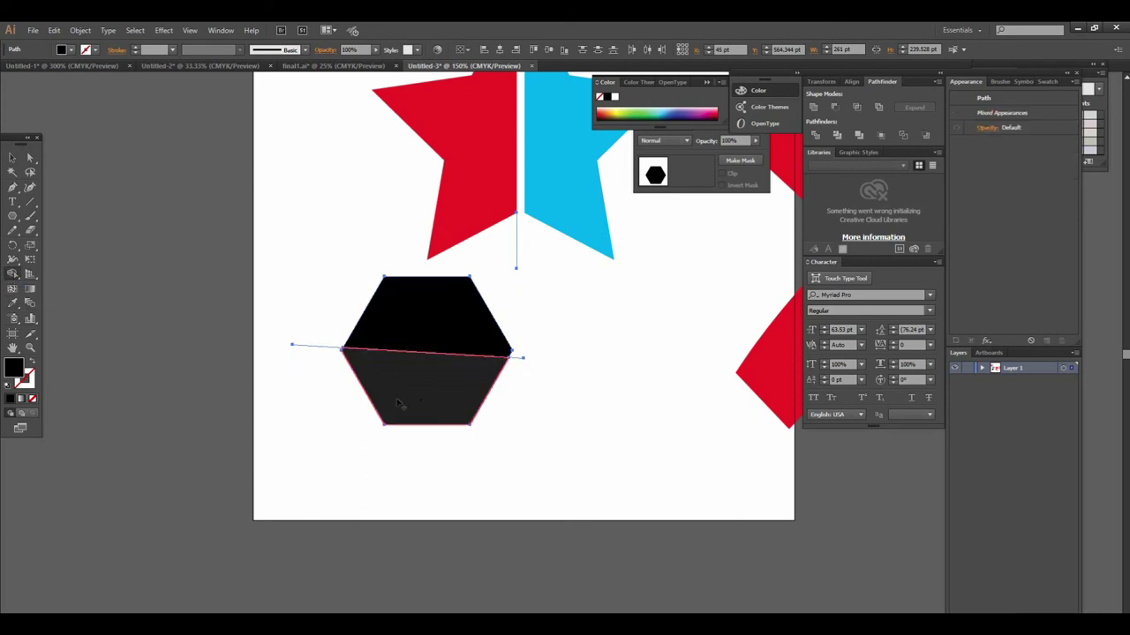
key("v")
left_click(442, 432)
- Pull the hexagon halves apart, bottom down and top up, then fine-tune the gap
left_click_drag(424, 375, 424, 391)
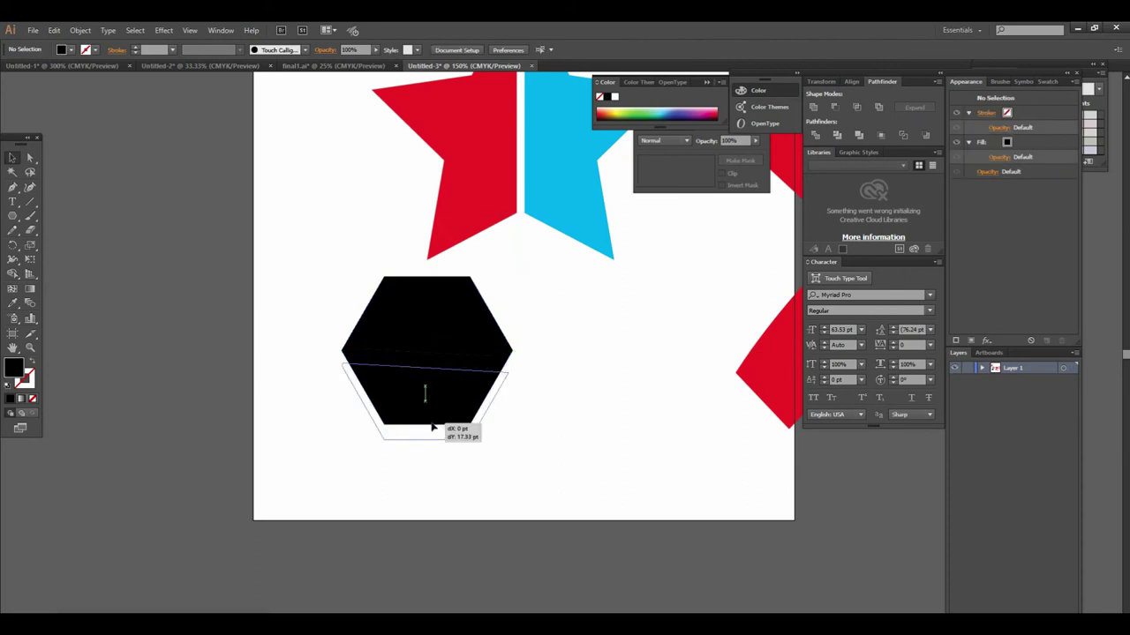
left_click(434, 361)
left_click_drag(442, 347, 442, 330)
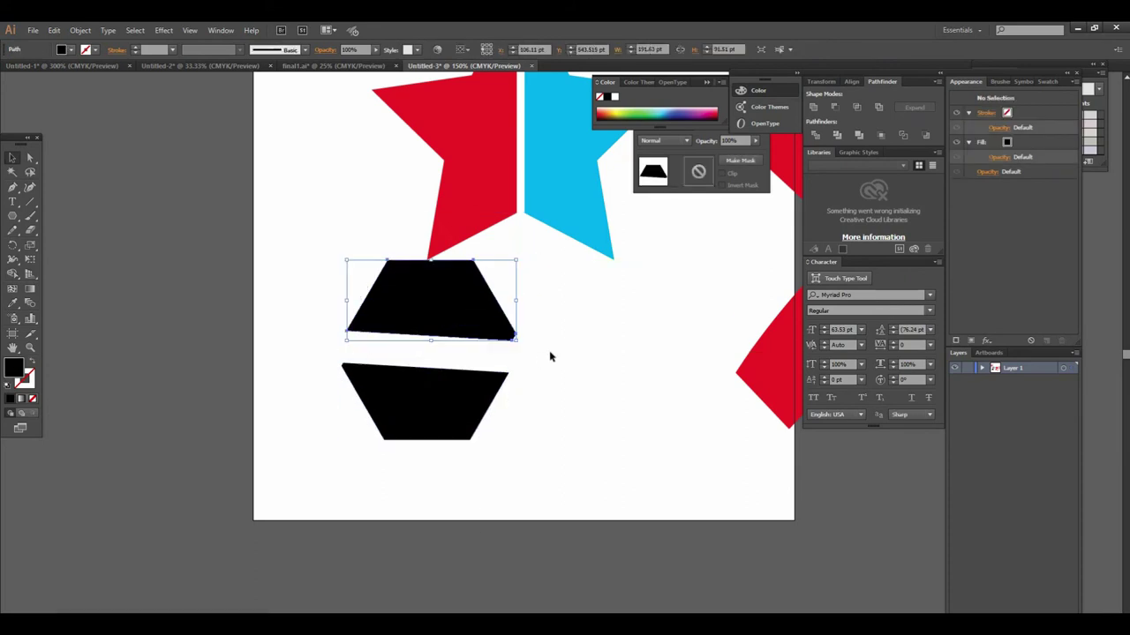
left_click_drag(549, 350, 416, 411)
left_click(483, 373, "alt")
left_click(479, 396, "alt")
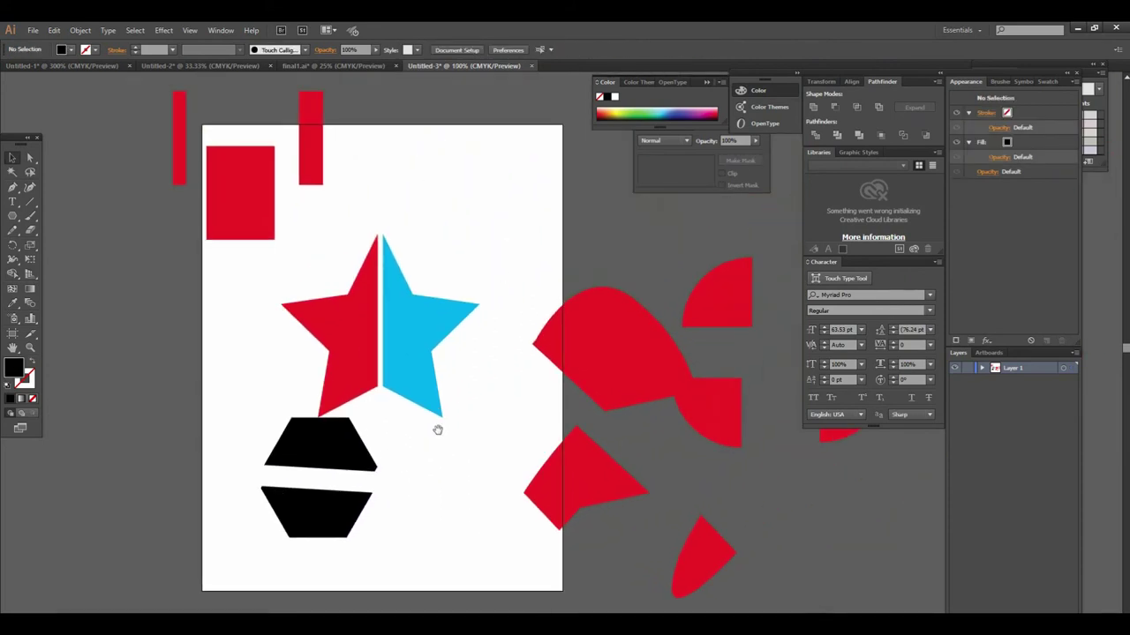
left_click_drag(331, 451, 327, 461)
mouse_move(410, 429)
left_mouse_down()
mouse_move(271, 453)
mouse_move(388, 433)
mouse_move(377, 435)
left_mouse_up()
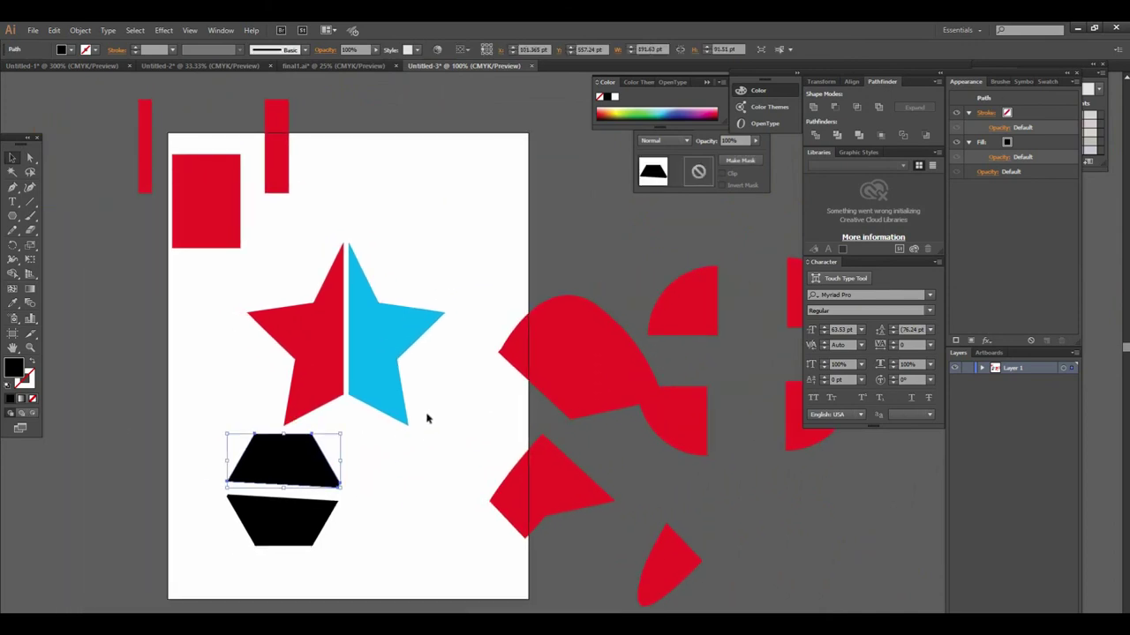